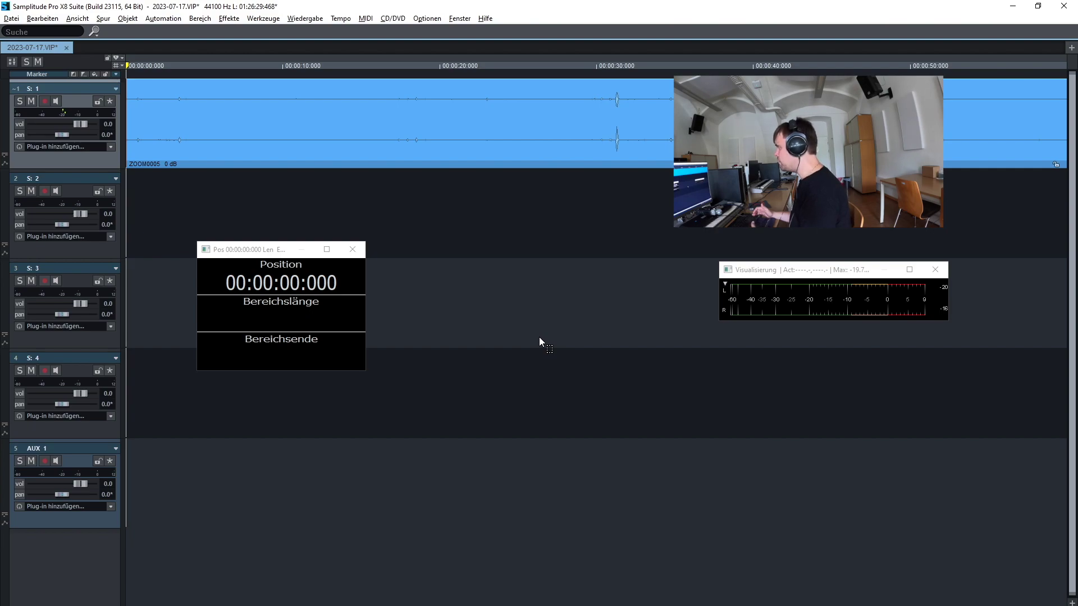
# Listen to the opening of the recording on track 1 and move the playhead to 00:20:00:000.
pyautogui.press('space')
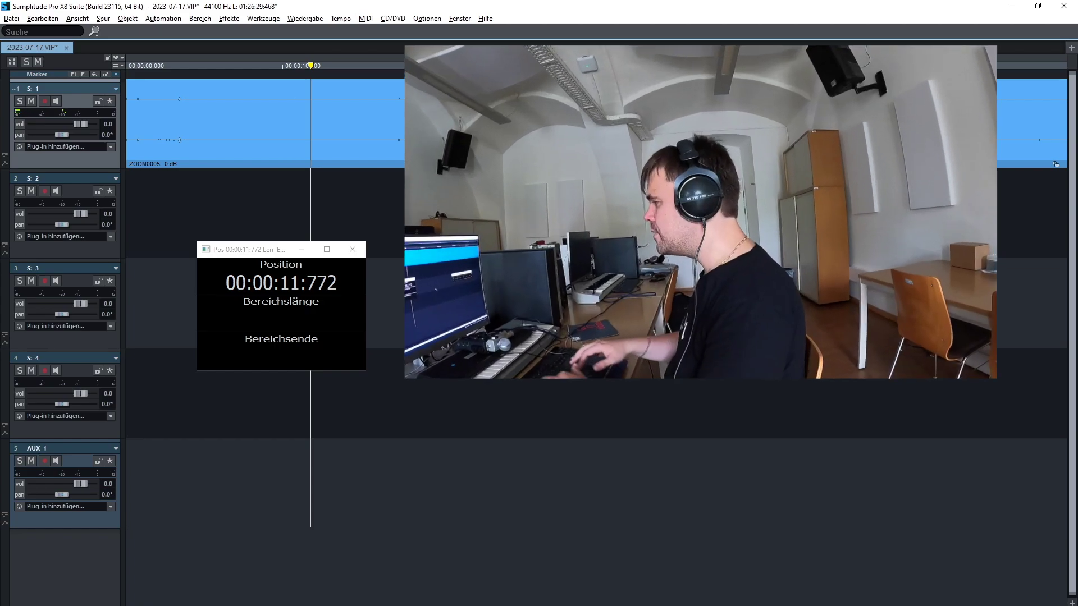
pyautogui.press('Home')
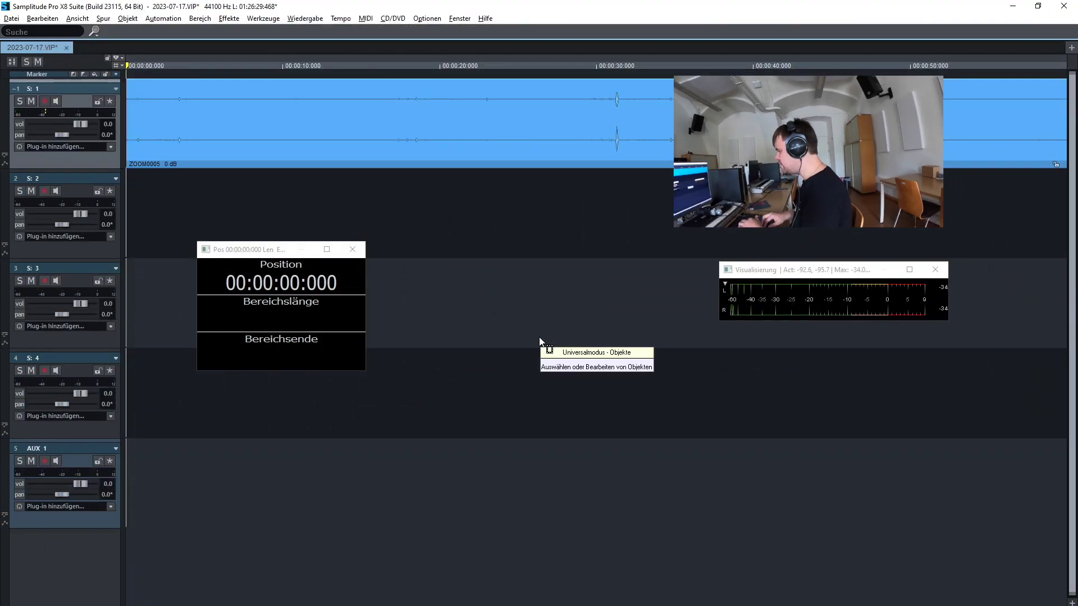
pyautogui.press('1')
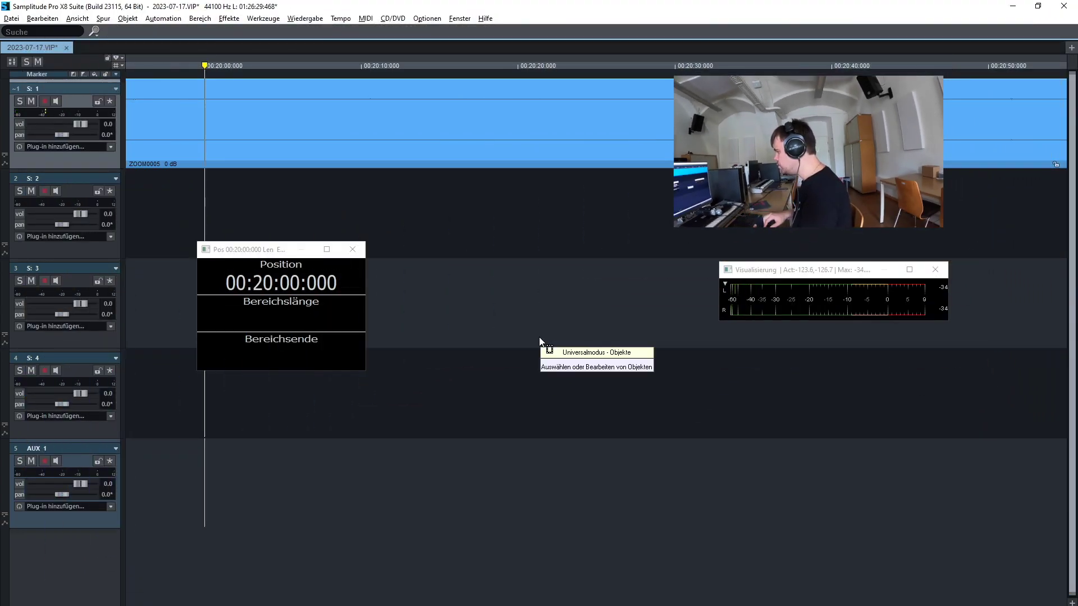
# Audition short passages of the recording from 00:20:00:000 up to about 00:22:00 to search for the concert's start.
pyautogui.press('space')
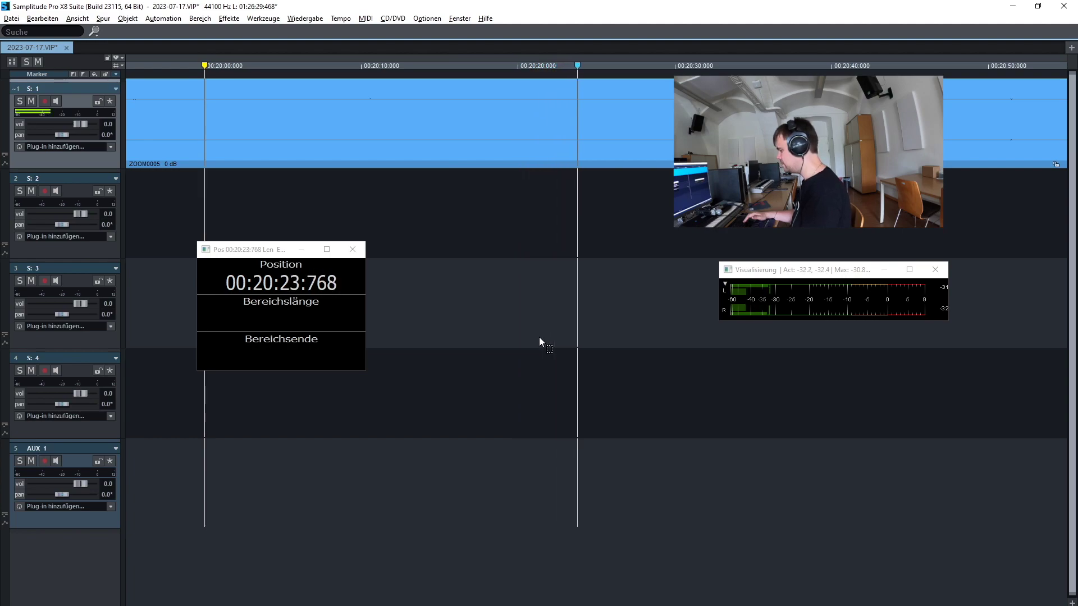
pyautogui.press('space')
pyautogui.press('space')
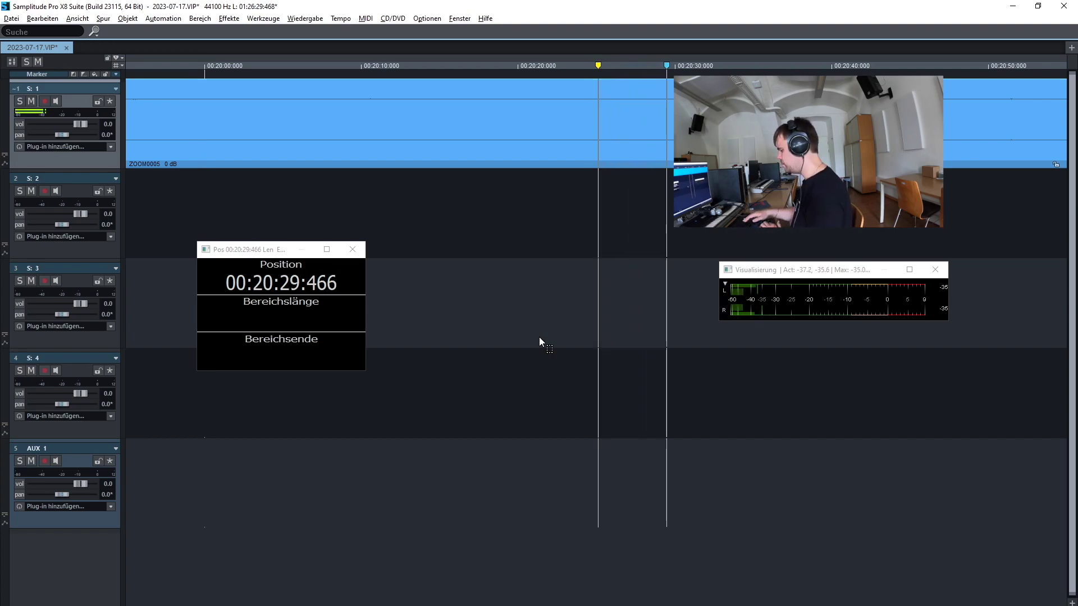
pyautogui.press('space')
pyautogui.press('space')
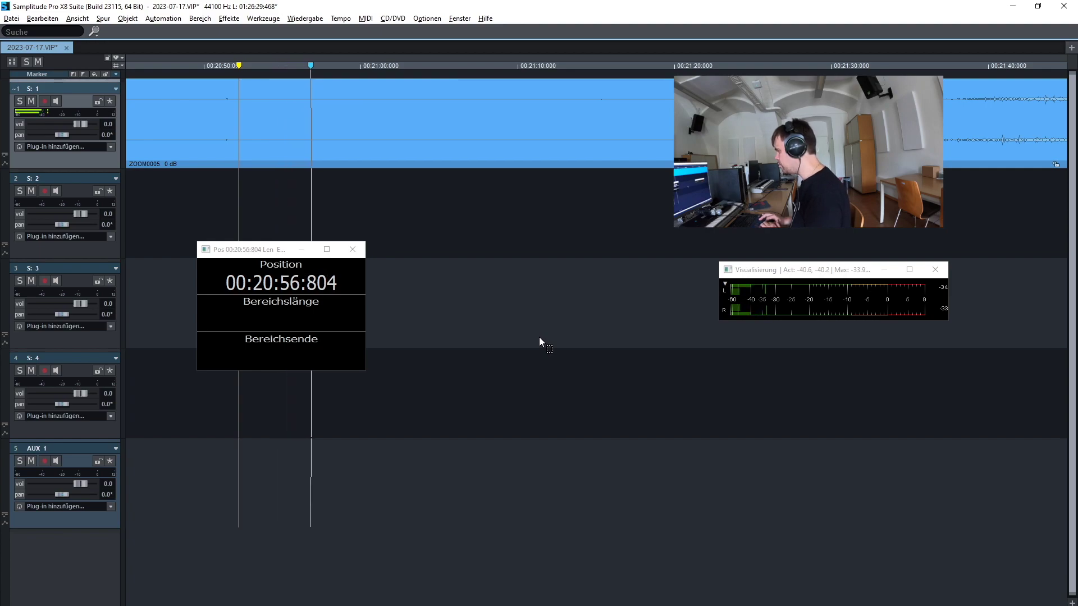
pyautogui.press('space')
pyautogui.press('space')
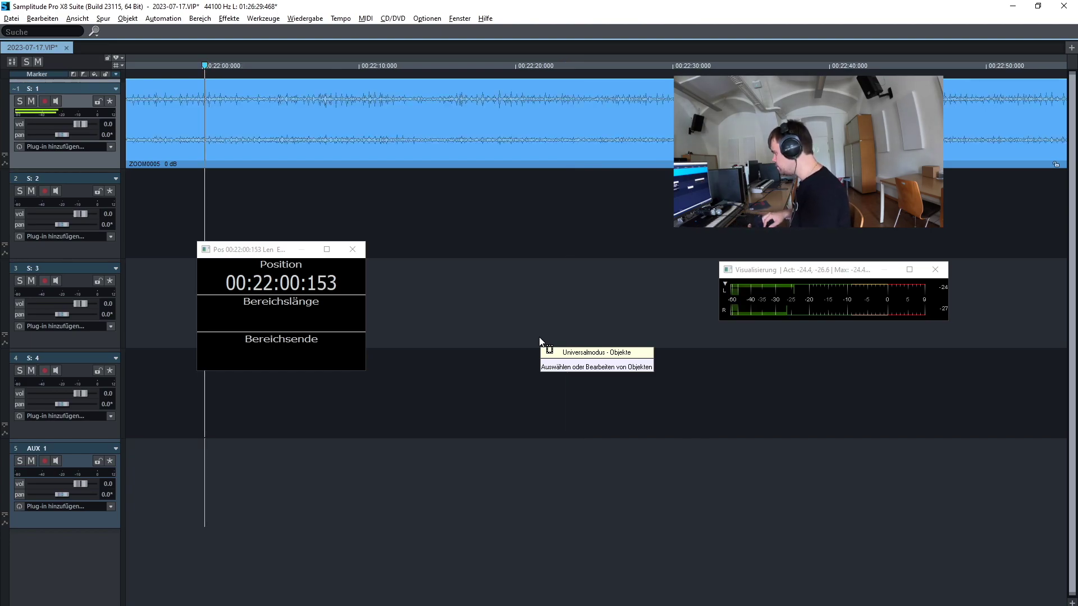
# Return the playhead to about 00:21:30 and listen through the passage where the waveform grows louder.
pyautogui.press('space')
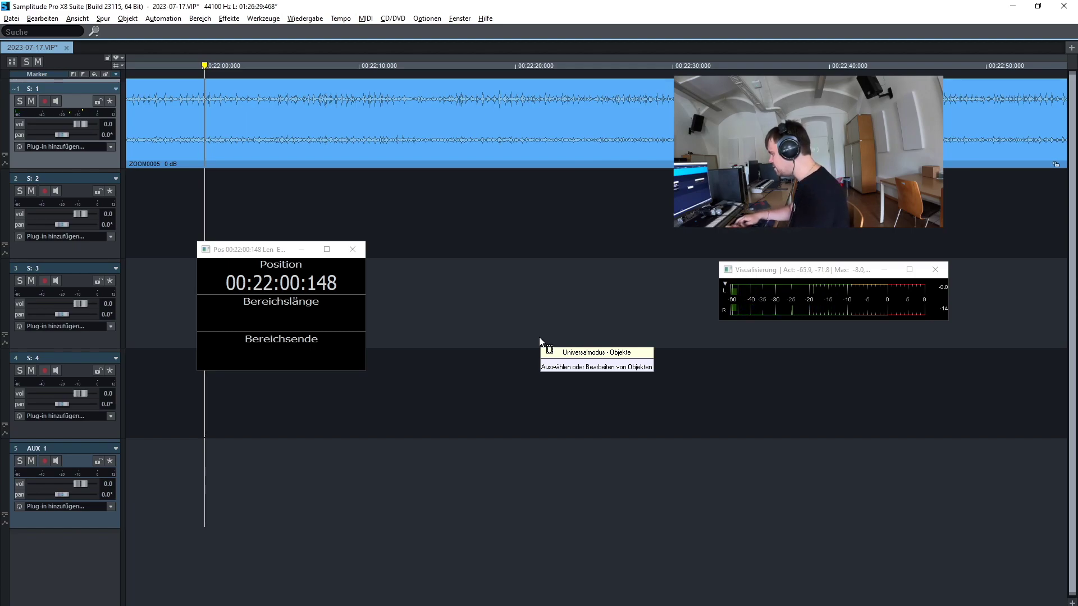
pyautogui.press('space')
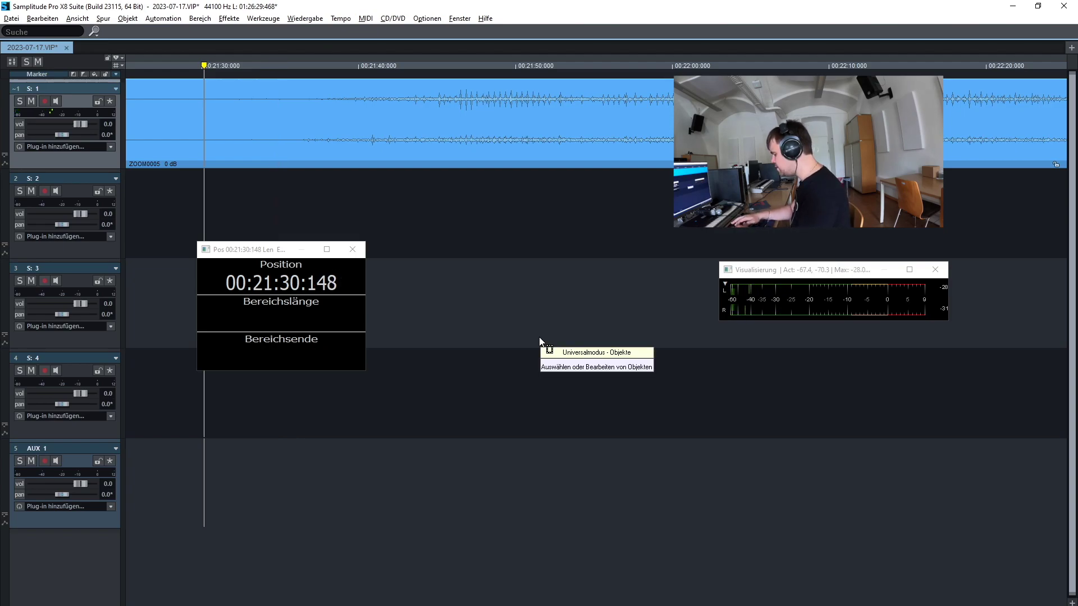
pyautogui.press('Right')
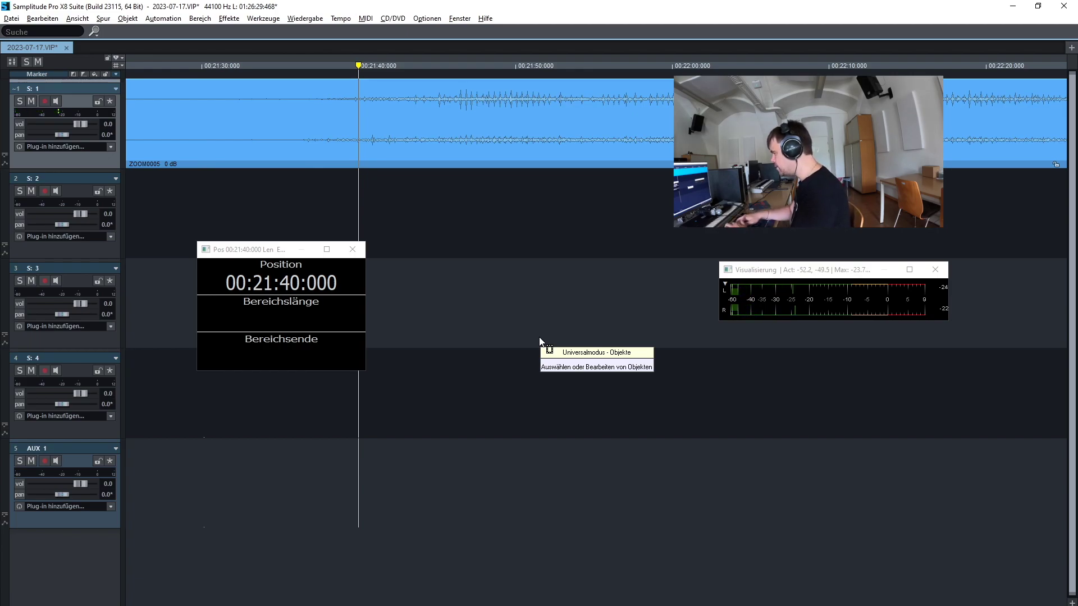
pyautogui.press('Left')
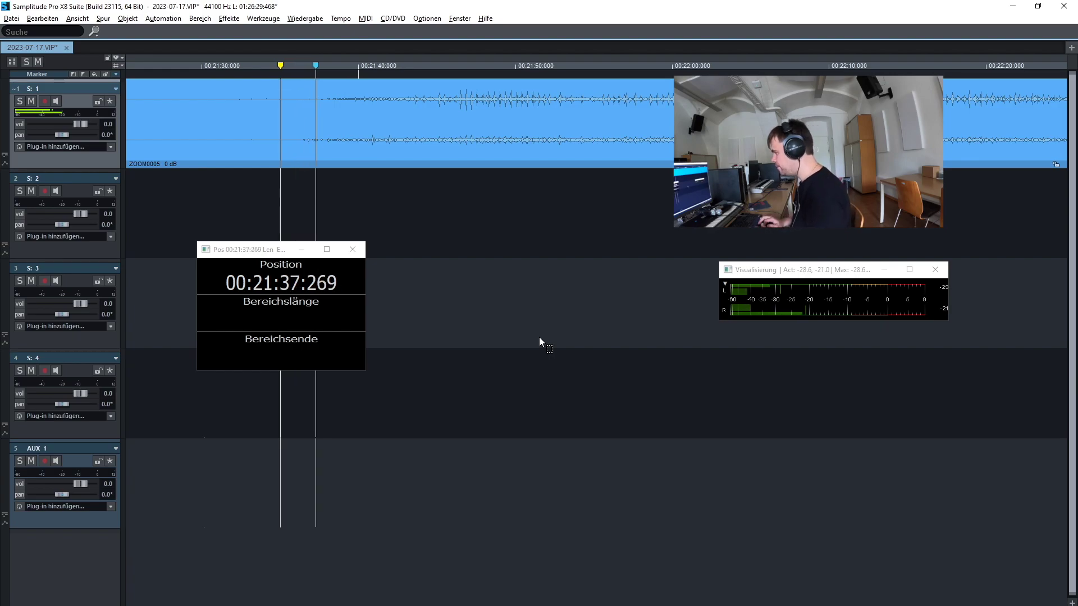
pyautogui.press('space')
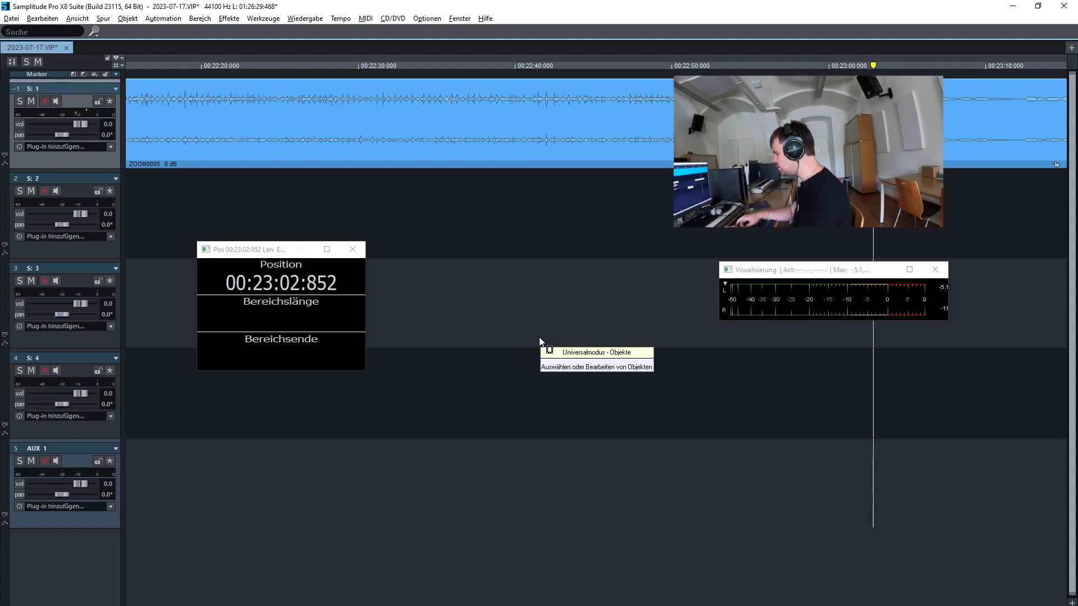
# Place the playhead at 00:22:48:000 and audition the passage that starts there.
pyautogui.press('space')
pyautogui.press('space')
pyautogui.press('space')
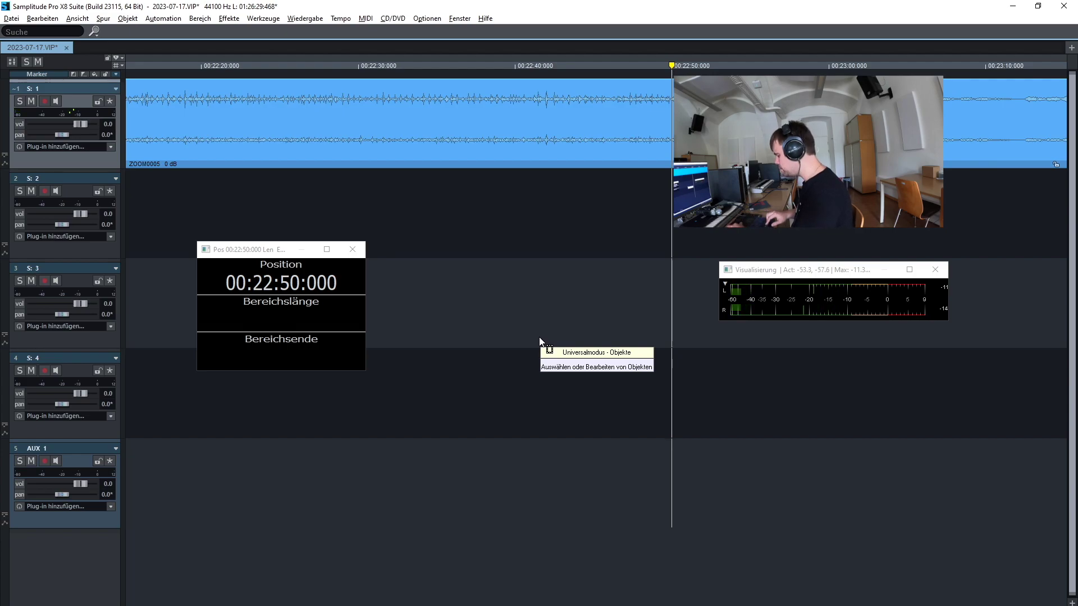
pyautogui.press('Left')
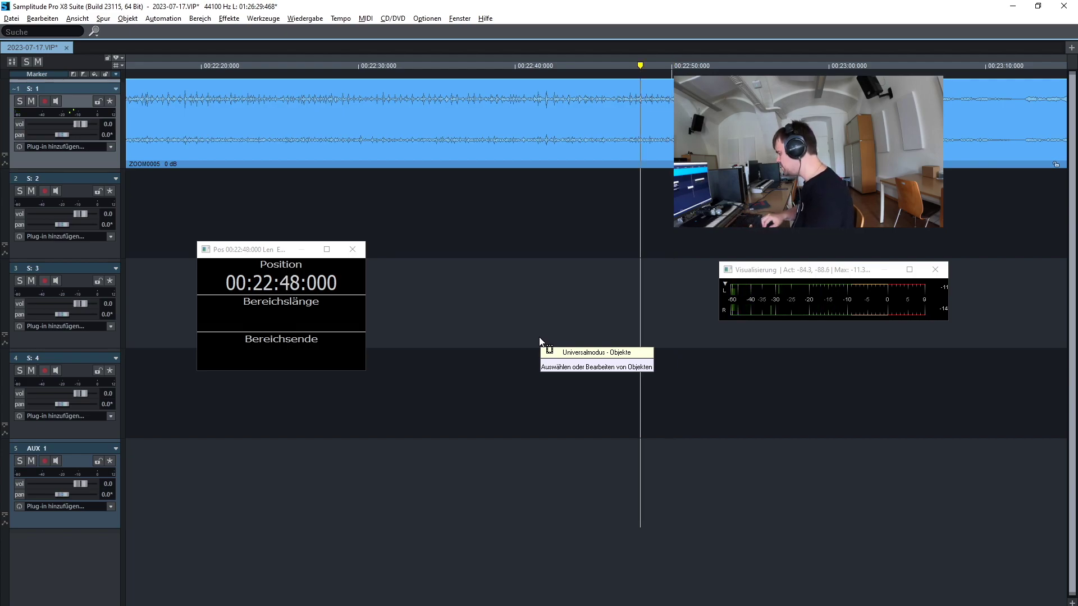
pyautogui.press('space')
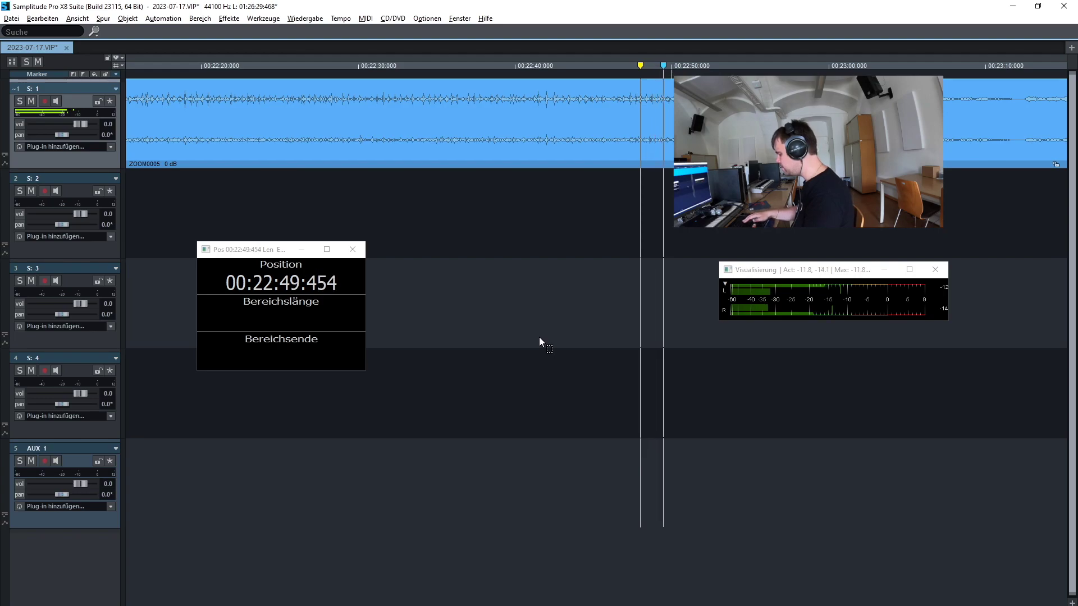
pyautogui.press('space')
pyautogui.press('space')
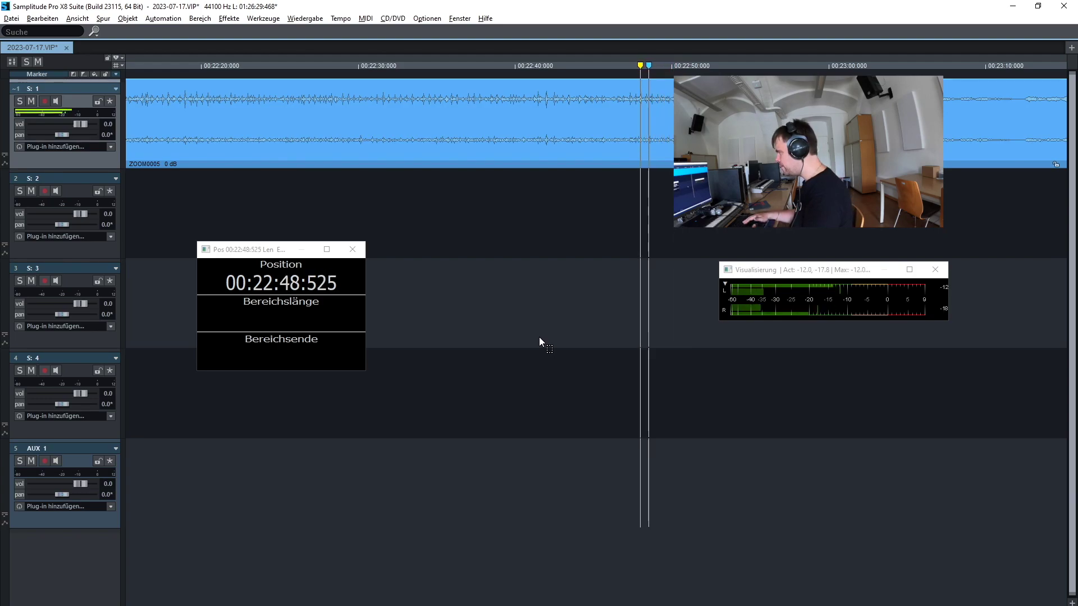
# Refine the cut position by ear to 00:22:51:983 and split the ZOOM0005 object there.
pyautogui.press('space')
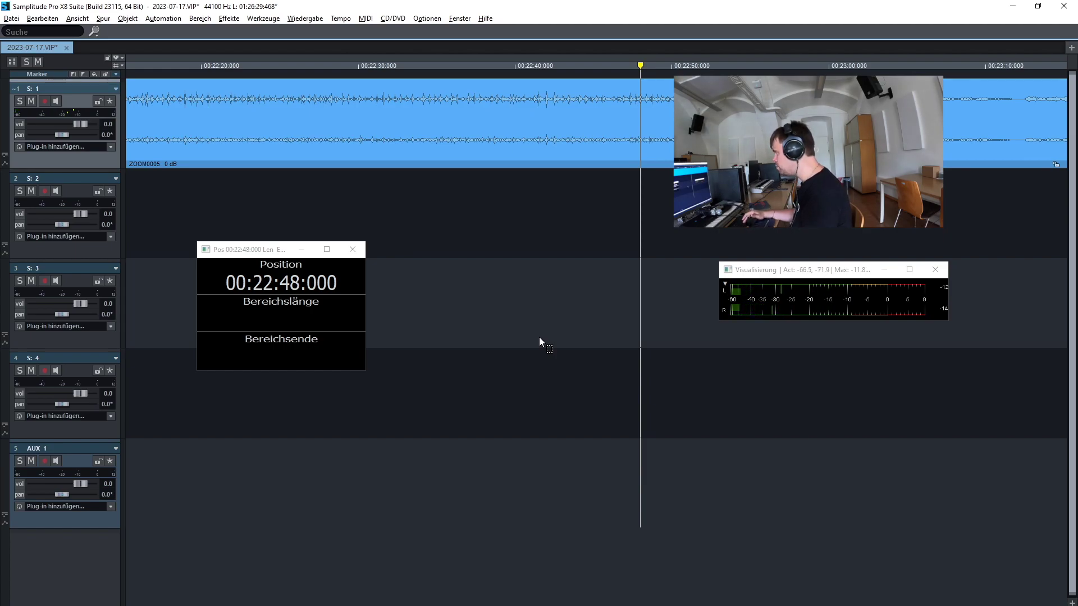
pyautogui.press('space')
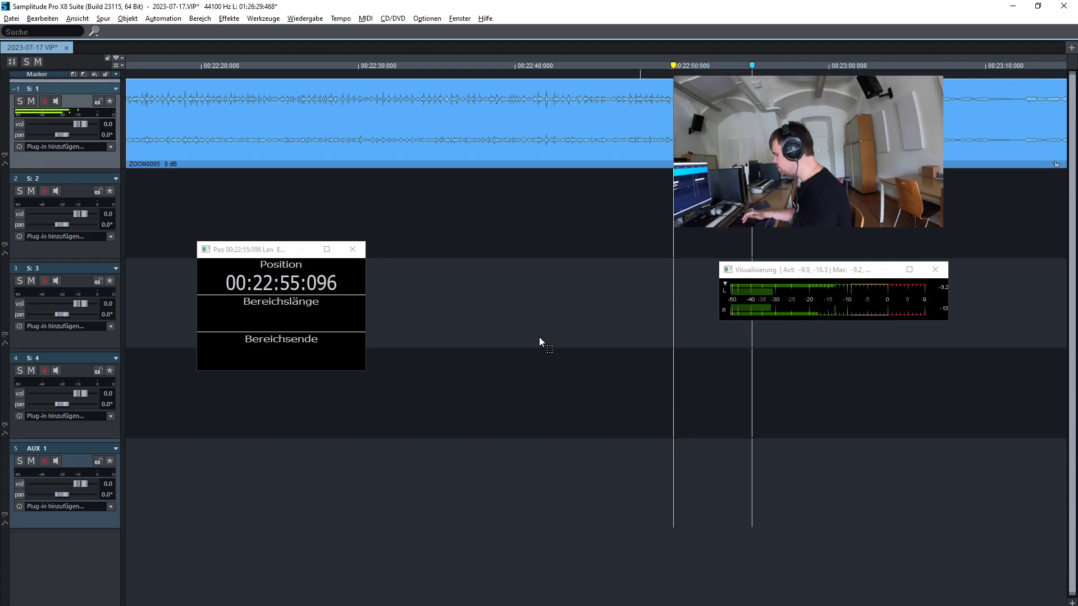
pyautogui.press('space')
pyautogui.press('space')
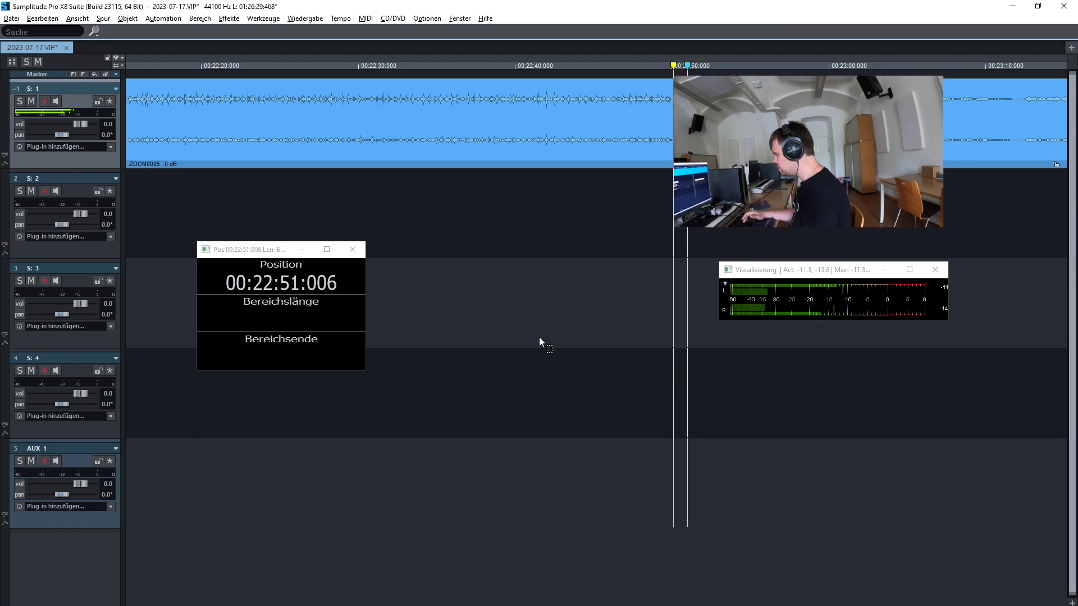
pyautogui.press('space')
pyautogui.press('space')
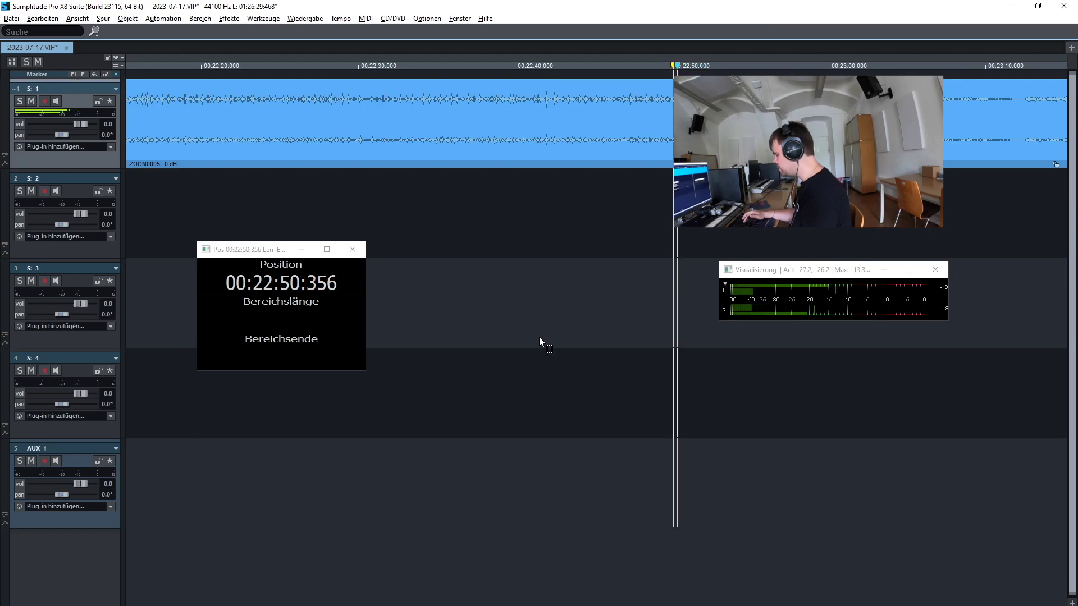
pyautogui.press('space')
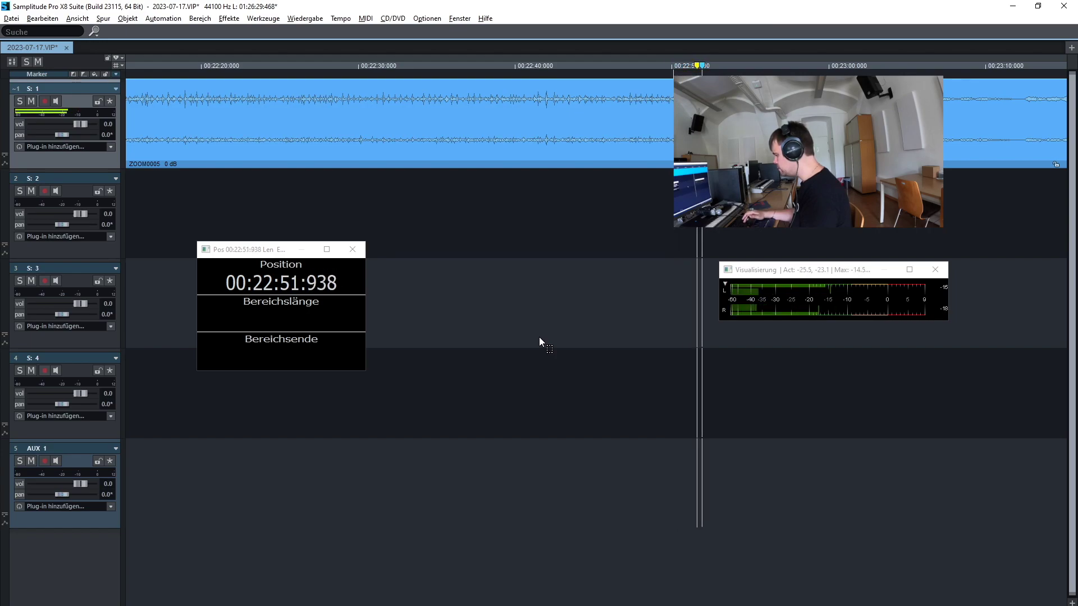
pyautogui.press('space')
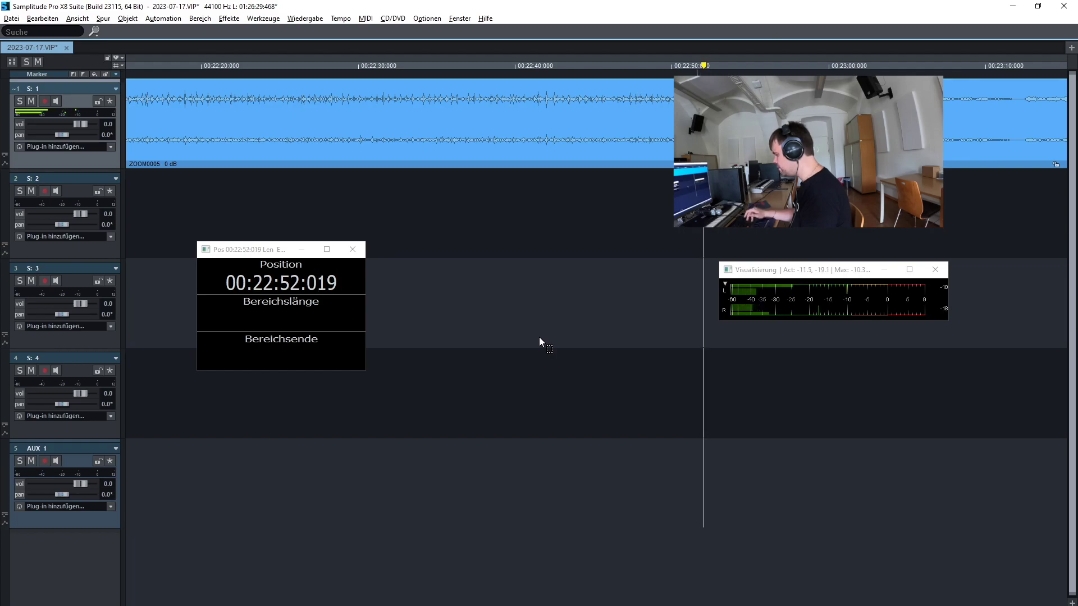
pyautogui.press('space')
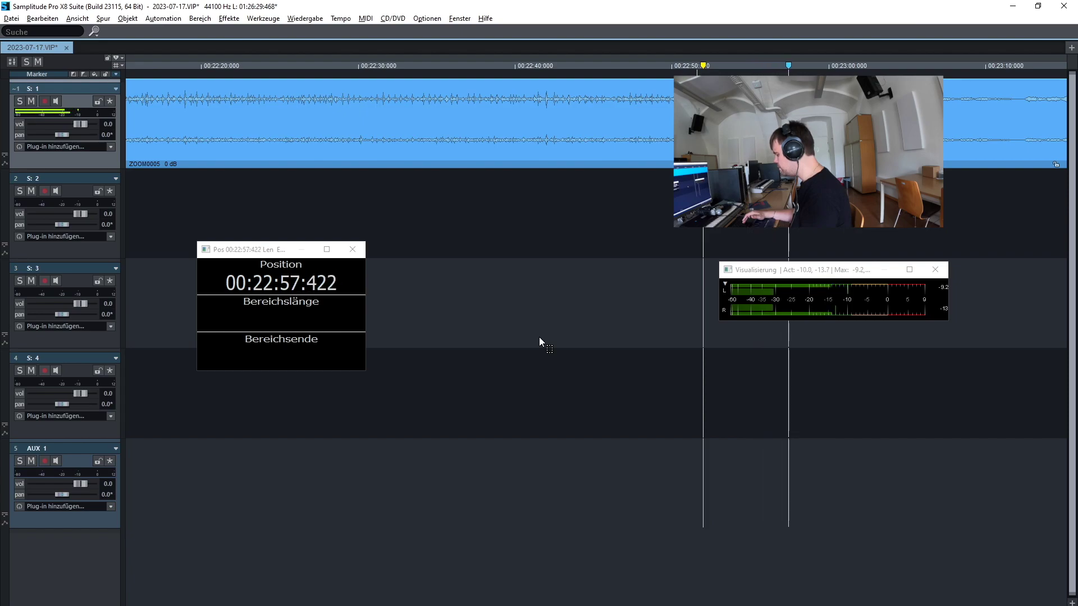
pyautogui.press('space')
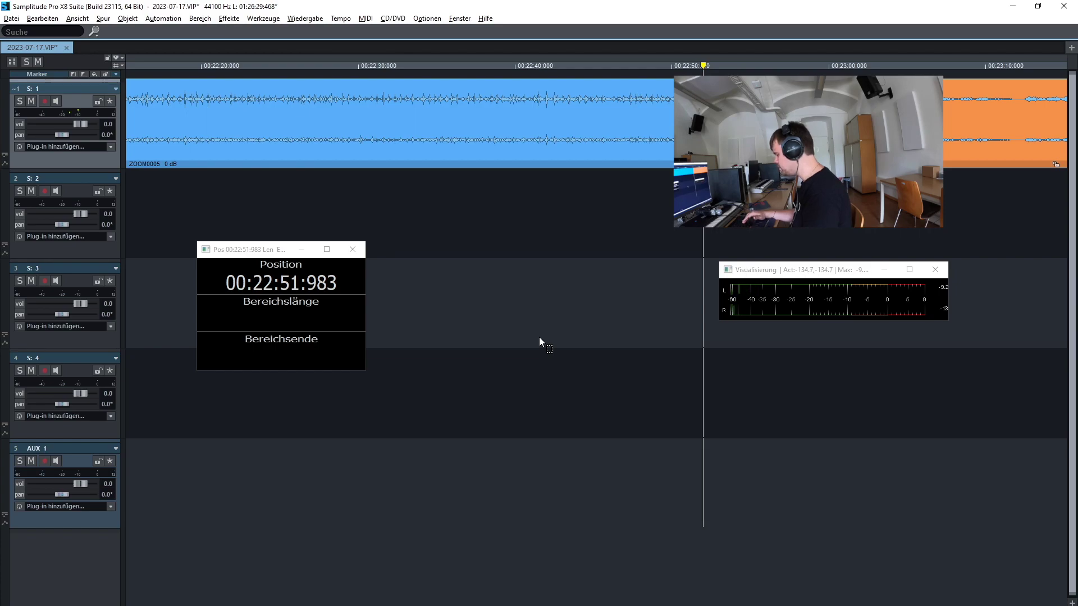
# Delete the section of the recording before the split and move the remaining ZOOM0005 object to 00:00:00:350.
pyautogui.press('Home')
pyautogui.press('space')
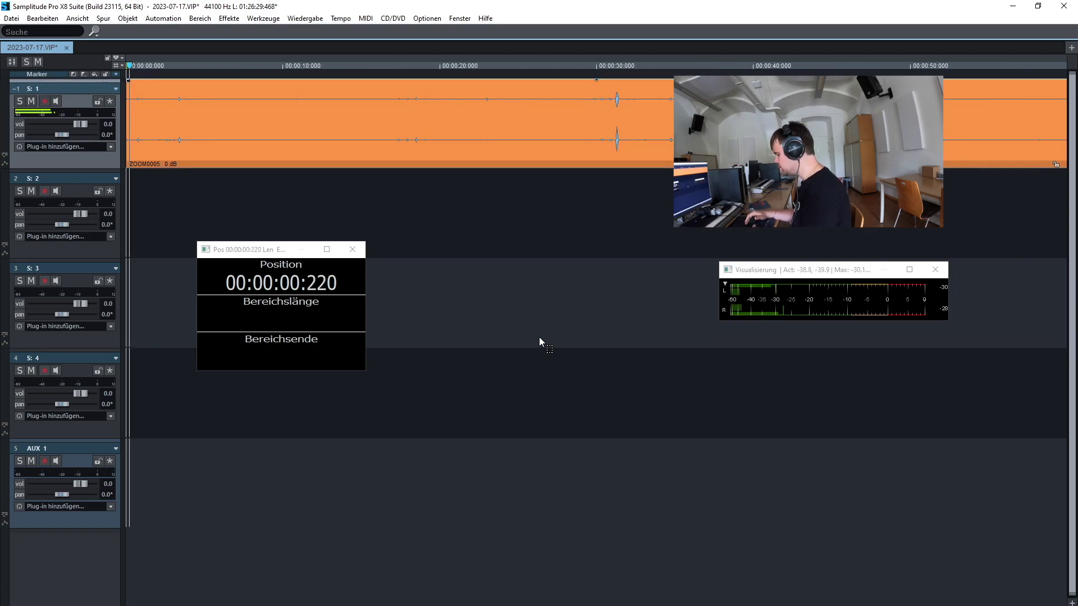
pyautogui.press('space')
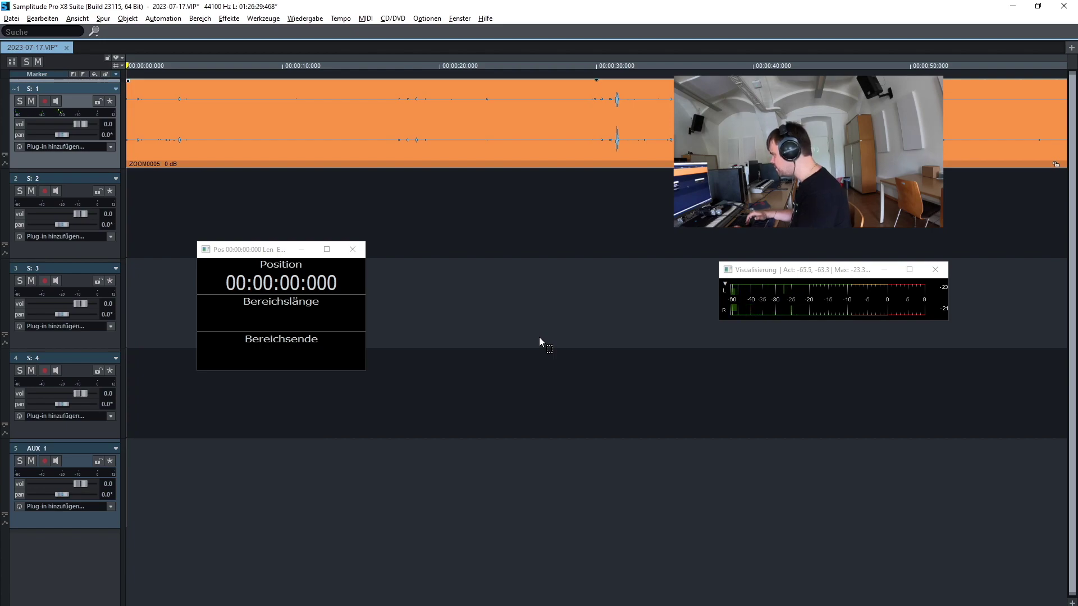
pyautogui.hotkey('ctrl', 'a')
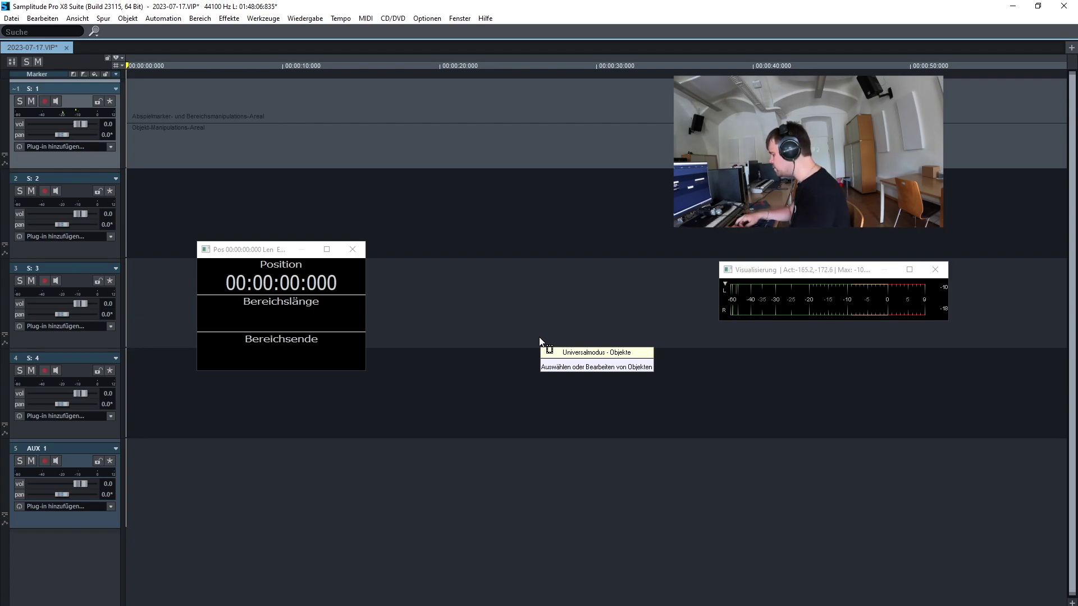
pyautogui.press('space')
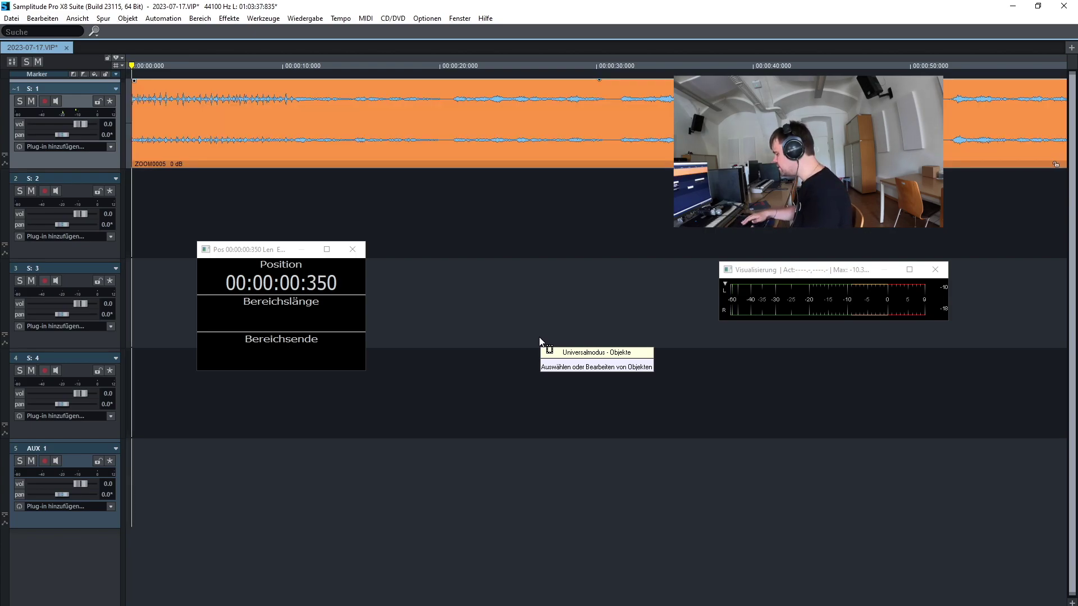
pyautogui.press('space')
pyautogui.press('space')
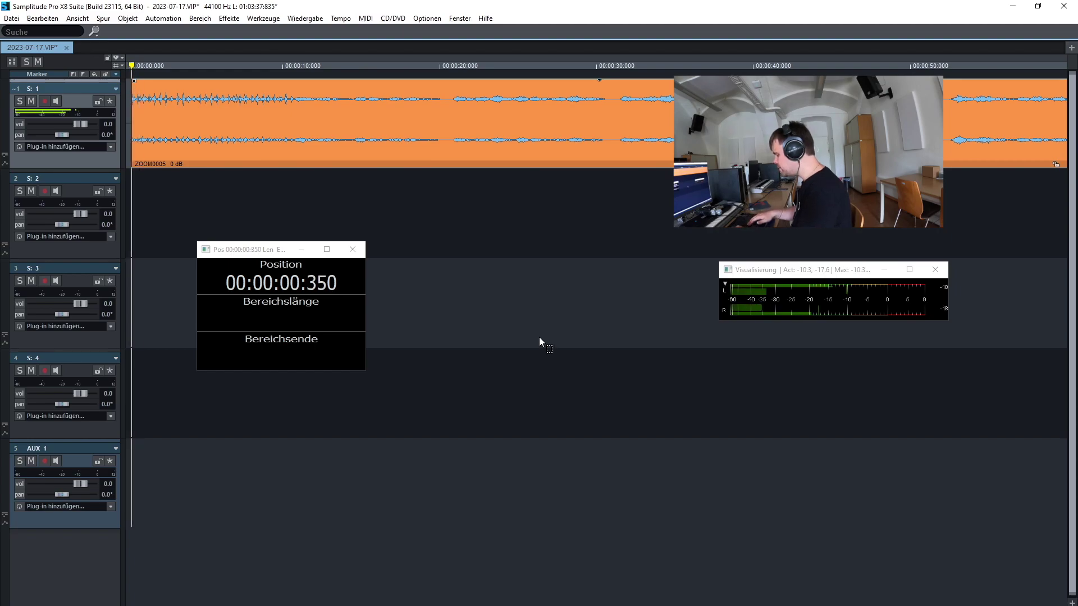
# Give the ZOOM0005 object a fade-in of 6.000 ms (6 seconds) with the Log. curve and return the playhead to the project start.
pyautogui.hotkey('ctrl', 'o')
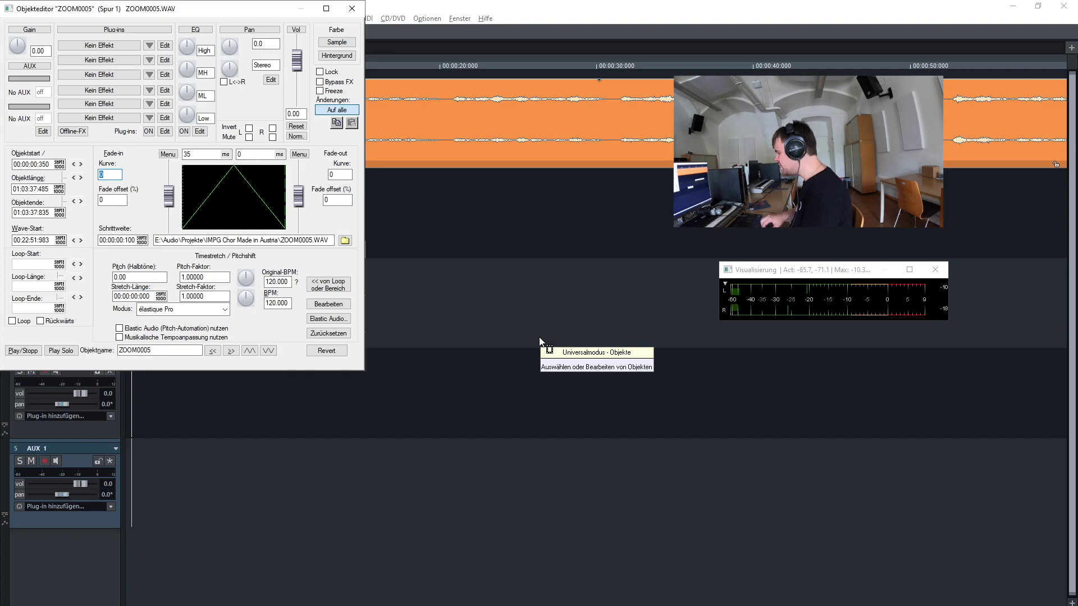
pyautogui.press('Tab')
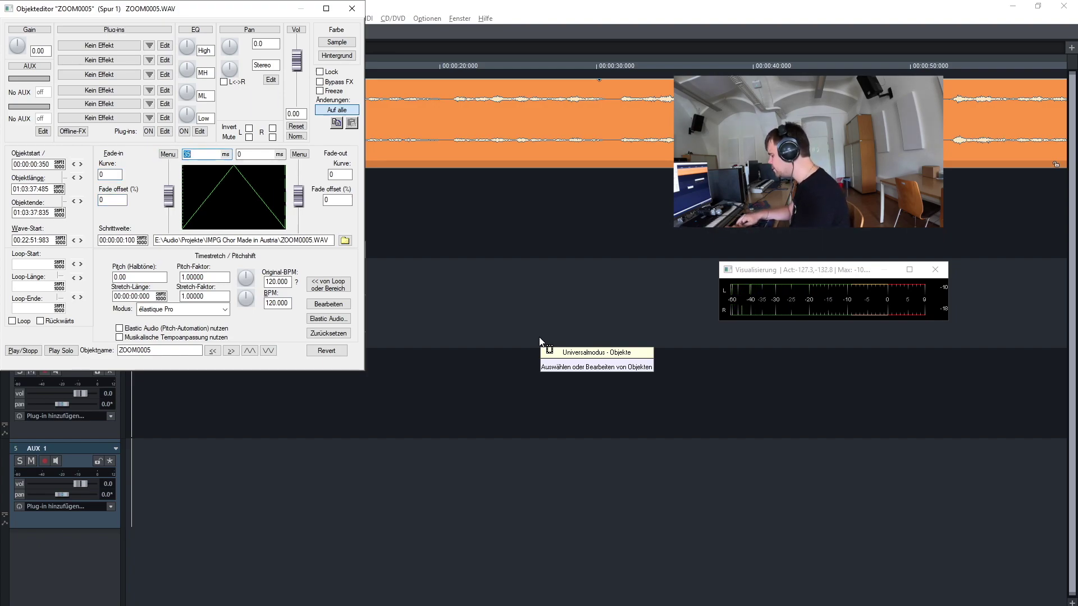
pyautogui.write('6')
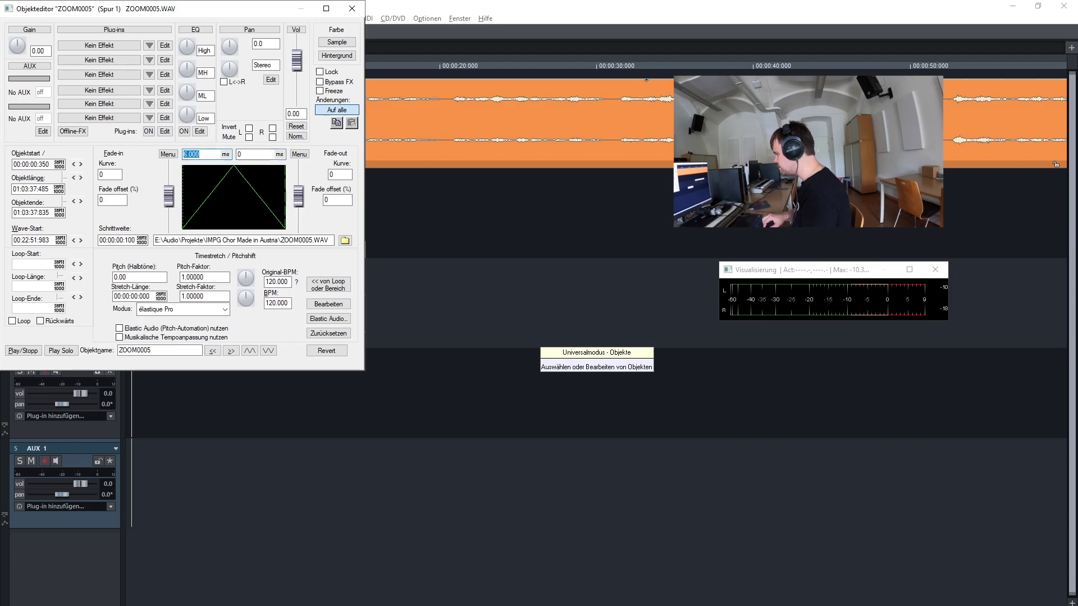
pyautogui.press('space')
pyautogui.press('Down')
pyautogui.press('Down')
pyautogui.press('Down')
pyautogui.press('Down')
pyautogui.press('Down')
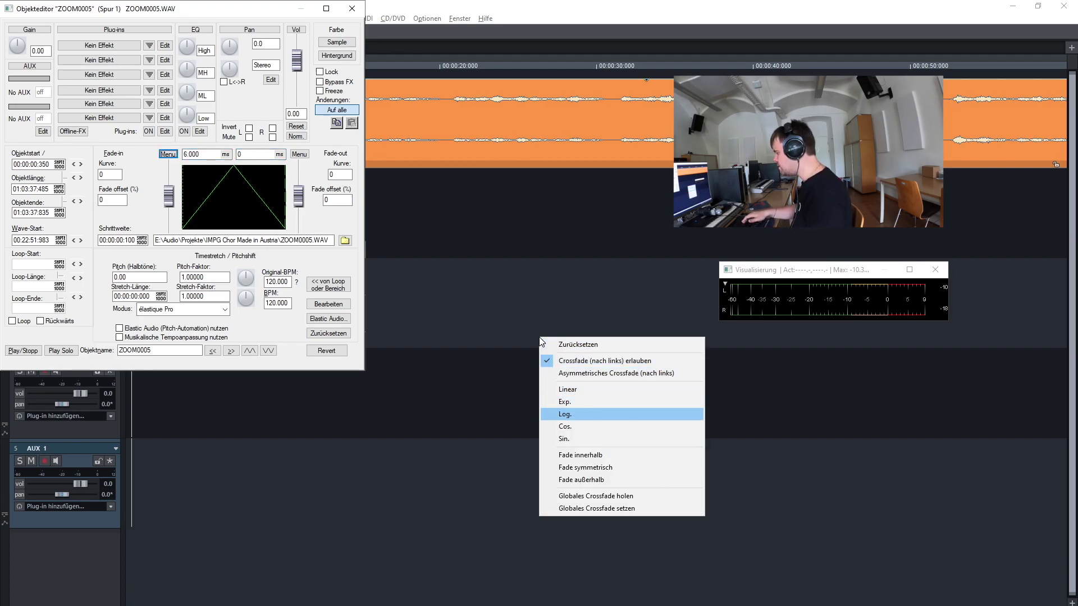
pyautogui.press('Return')
pyautogui.press('Escape')
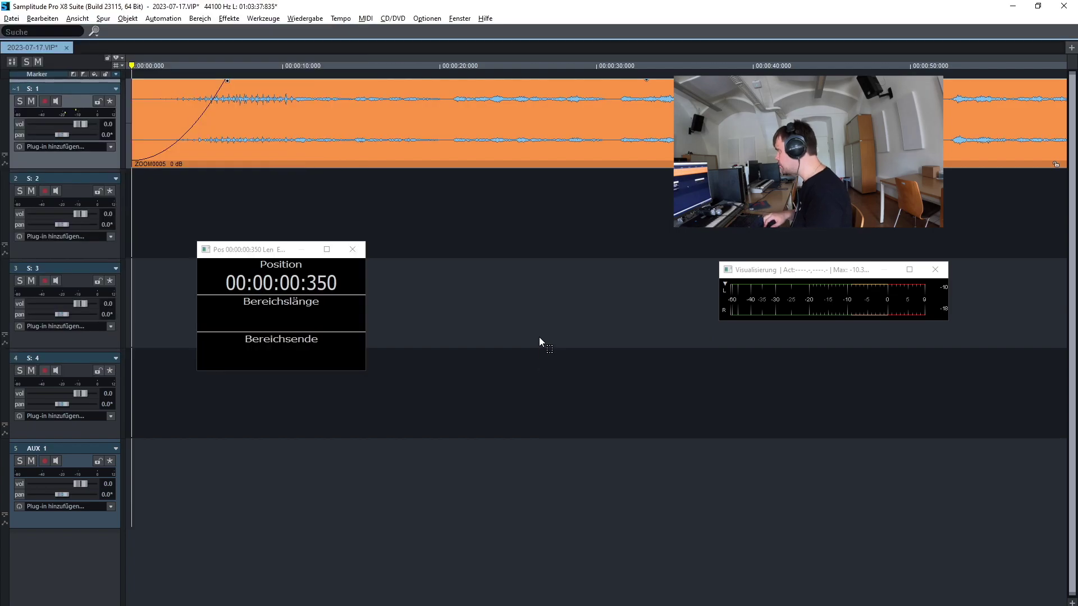
pyautogui.press('Home')
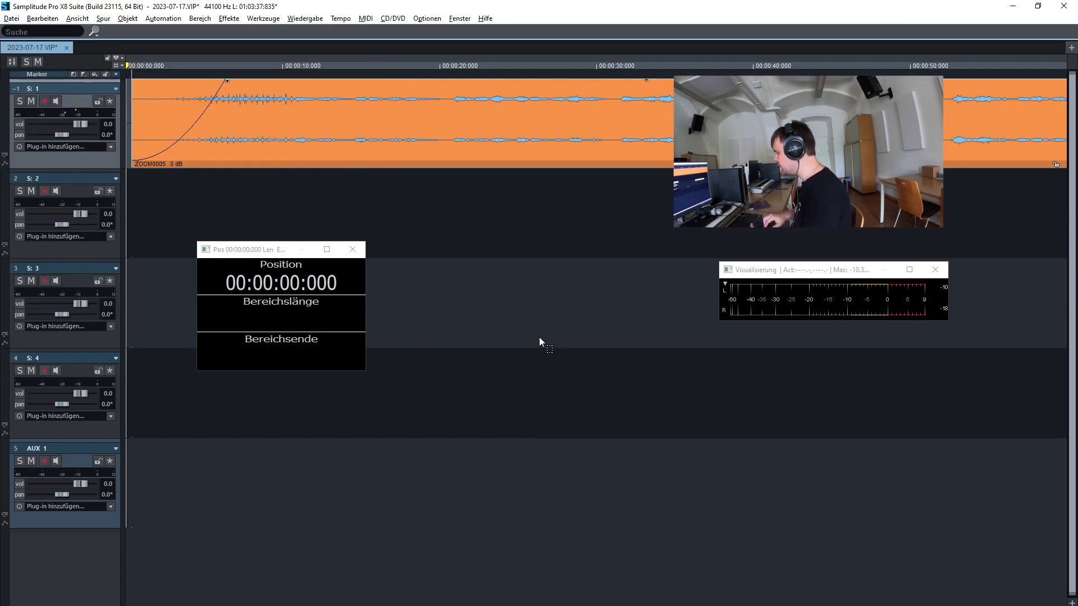
# Audition the start and end of the opening passage and split the ZOOM0005 object at 00:01:47:802.
pyautogui.press('space')
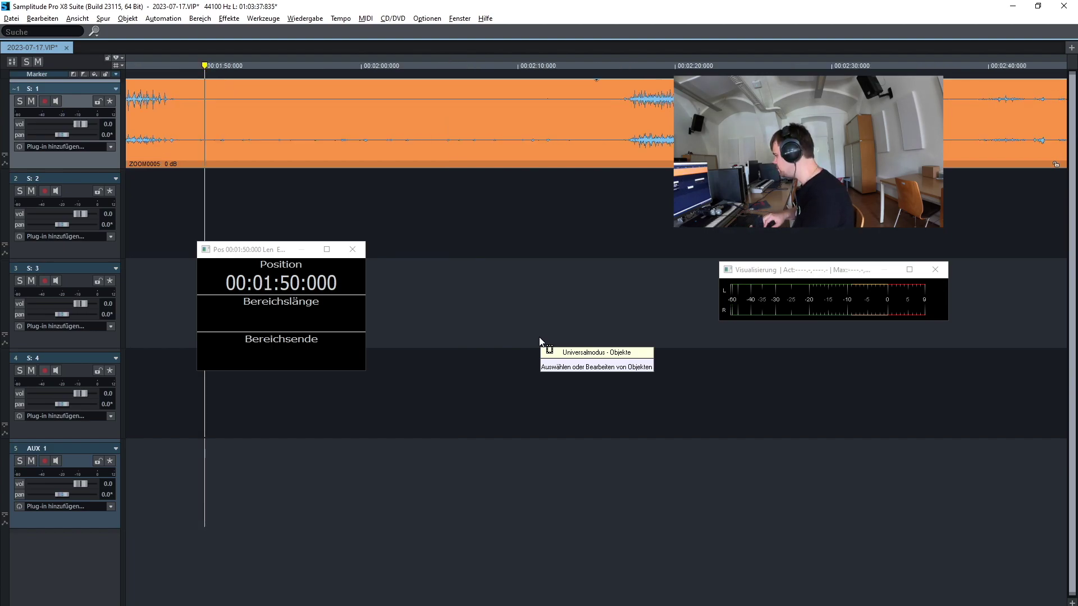
pyautogui.press('space')
pyautogui.press('space')
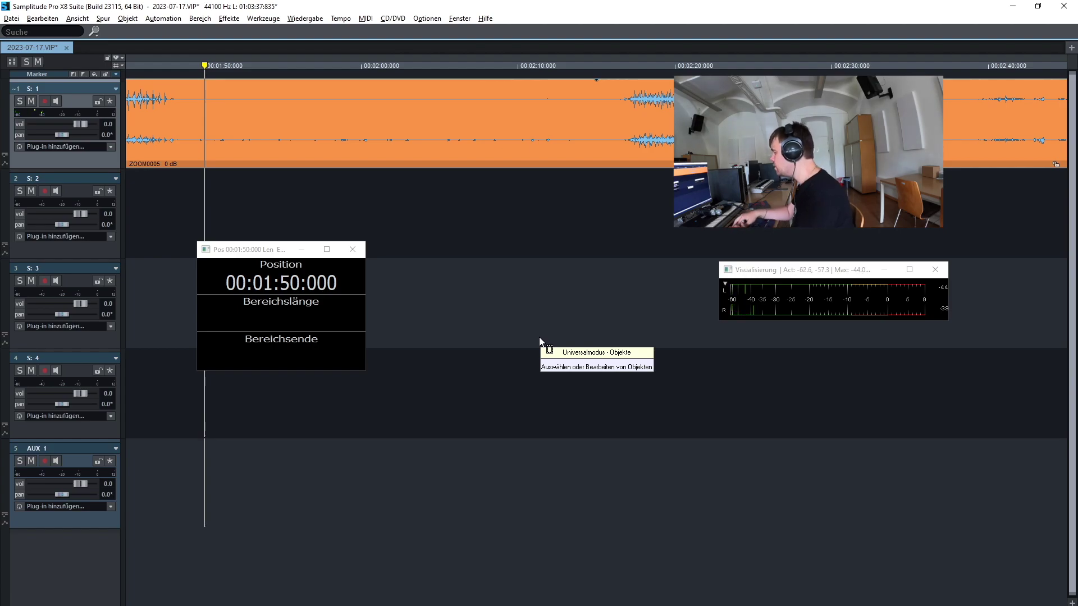
pyautogui.press('Left')
pyautogui.press('space')
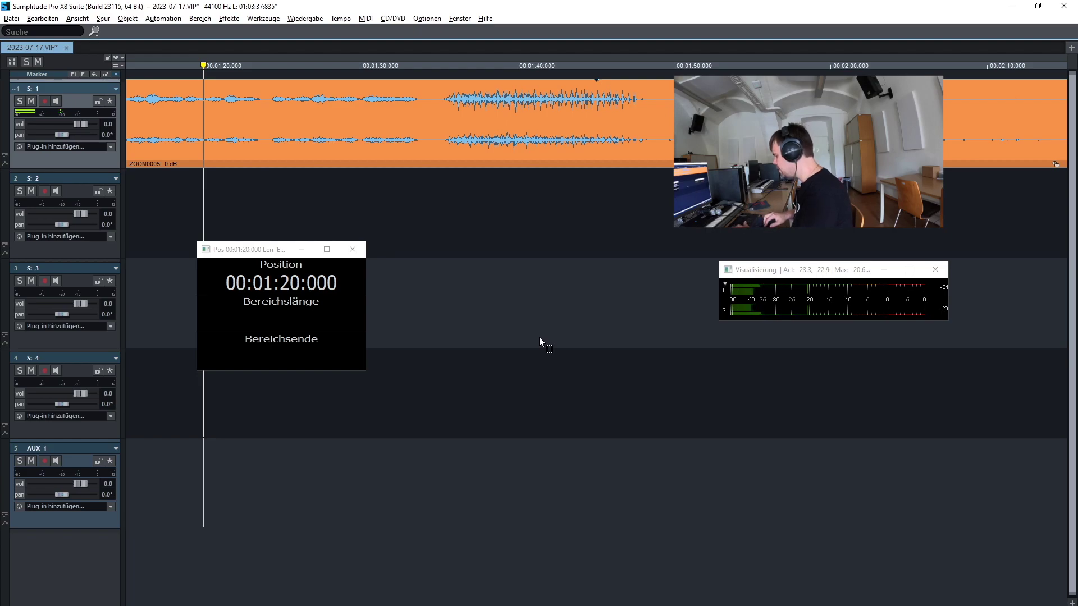
pyautogui.press('Right')
pyautogui.press('space')
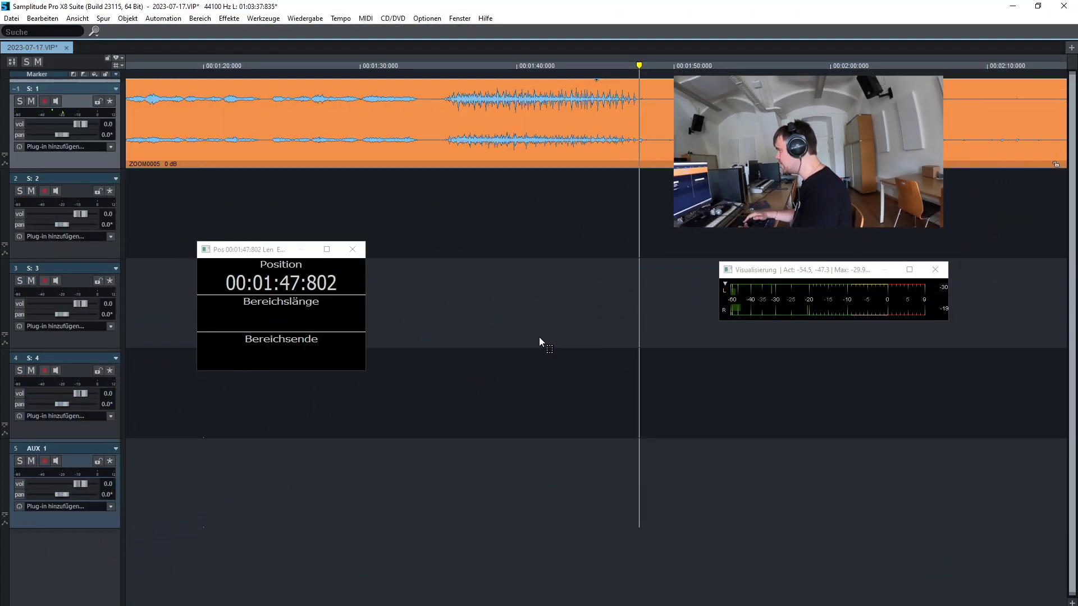
pyautogui.press('t')
# Audition the material after the split and place the playhead by ear at the start of the next passage, near 00:02:05:203.
pyautogui.press('space')
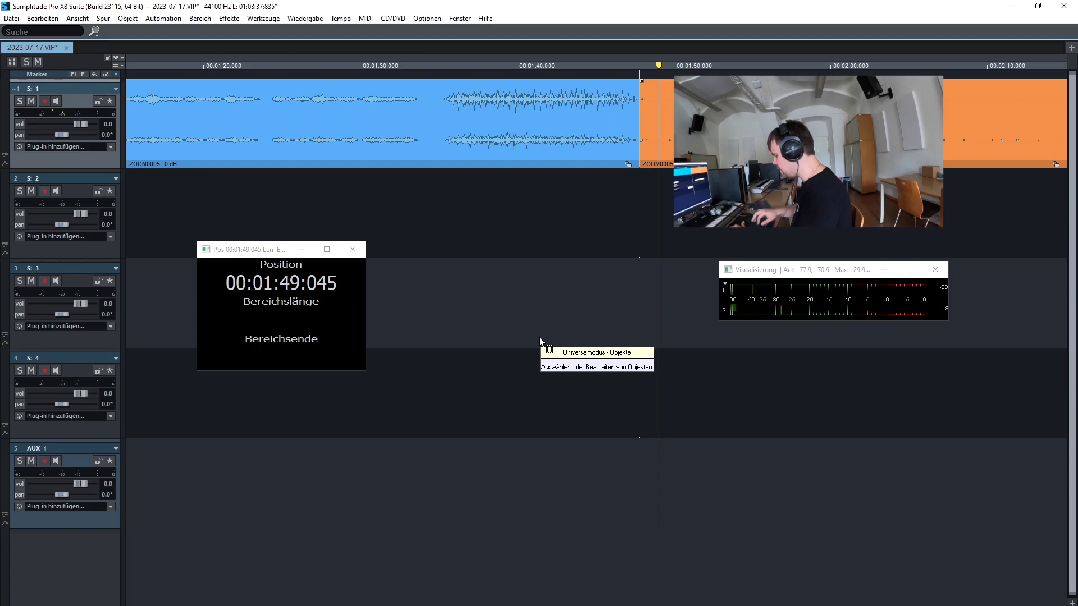
pyautogui.press('Right')
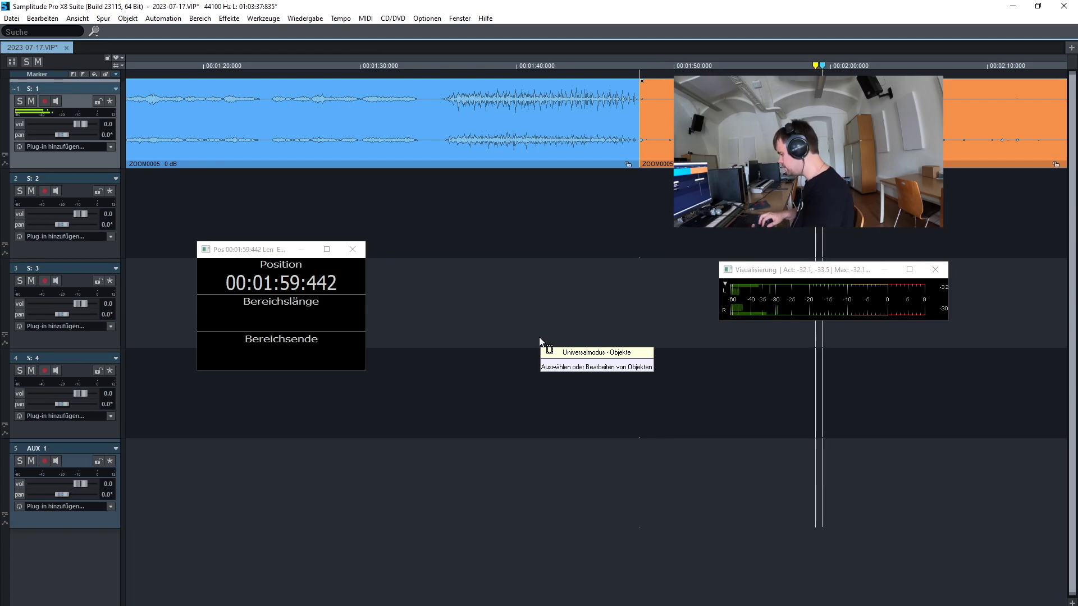
pyautogui.press('space')
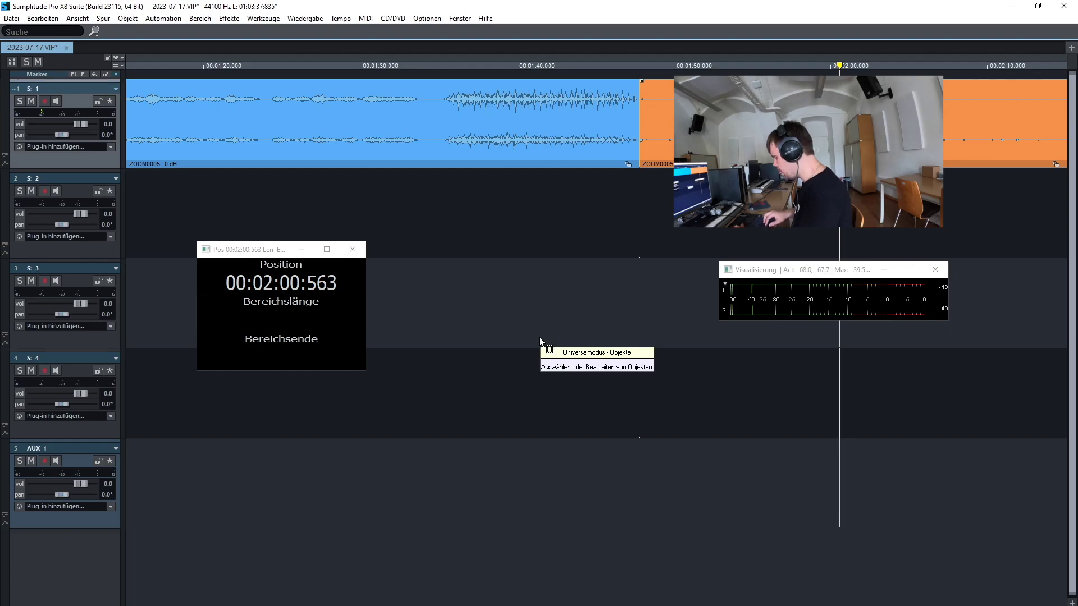
pyautogui.press('space')
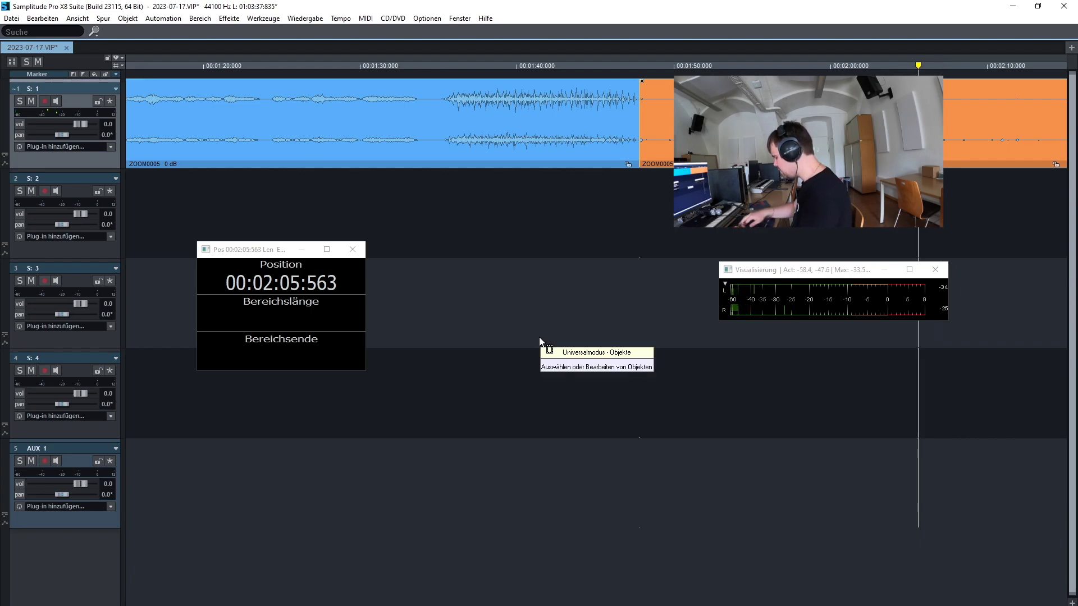
pyautogui.press('space')
pyautogui.press('space')
pyautogui.press('space')
pyautogui.press('space')
pyautogui.press('space')
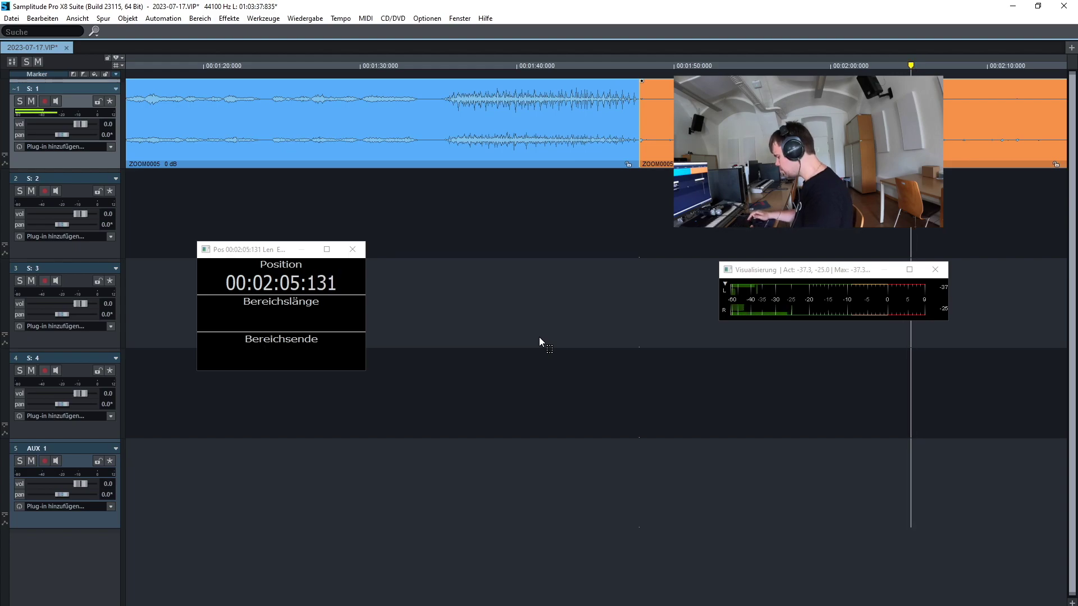
pyautogui.press('space')
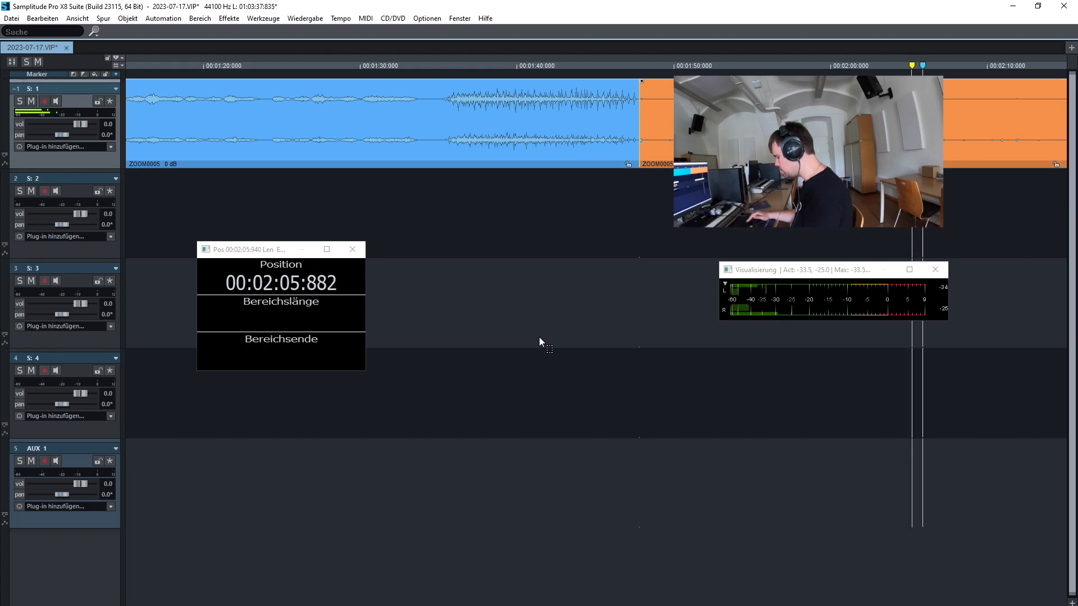
pyautogui.press('space')
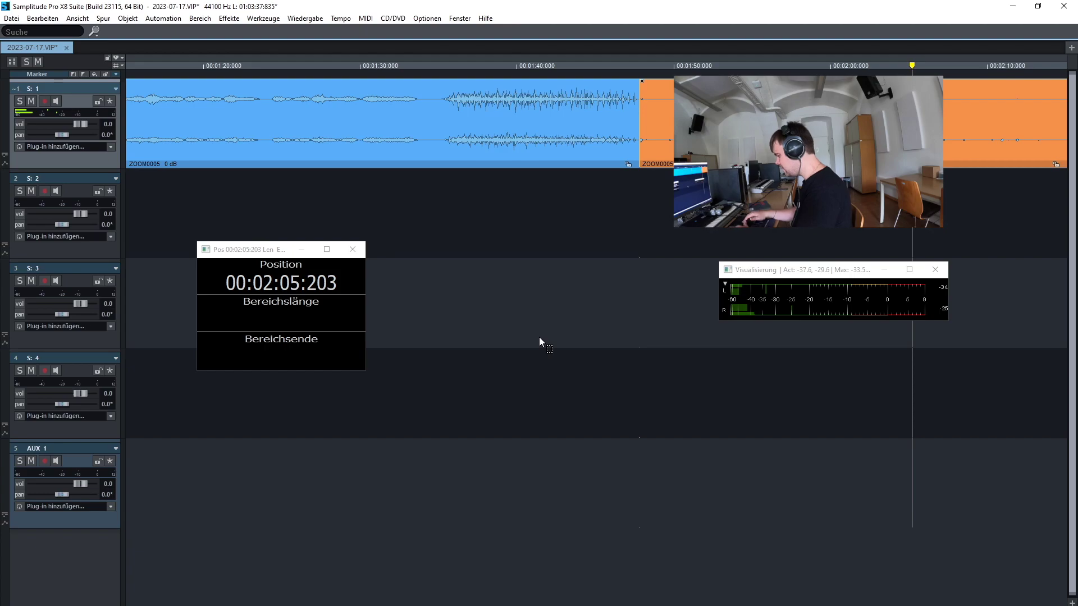
# Split the recording at 00:02:05:220 and remove the section from 00:01:47:785 up to there, closing the gap.
pyautogui.hotkey('shift', 'Tab')
pyautogui.press('space')
pyautogui.press('space')
pyautogui.hotkey('shift', 'r')
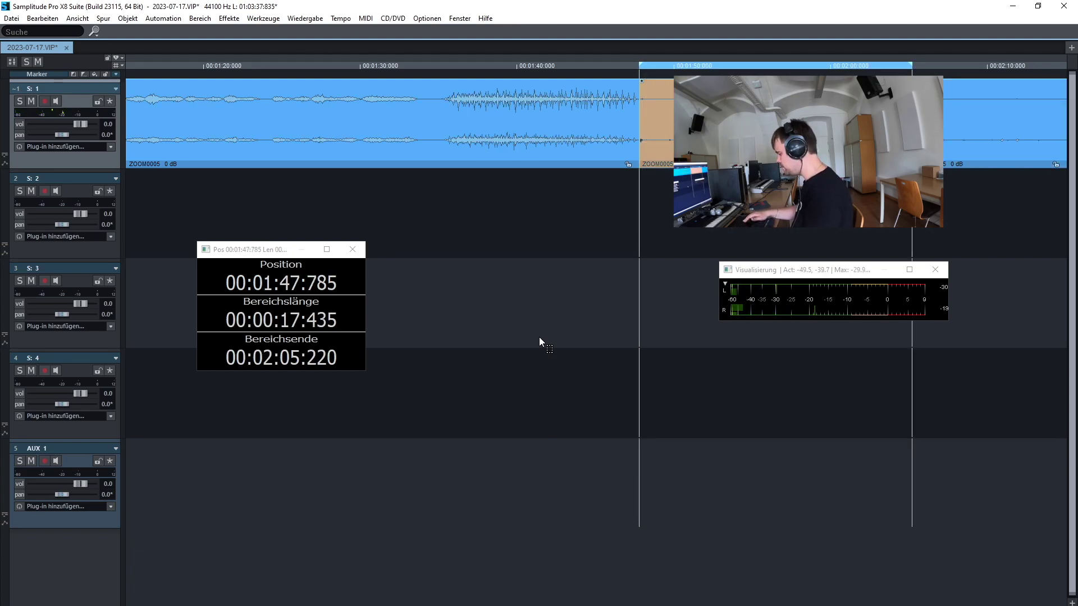
pyautogui.press('Escape')
# Audition the new join between the two ZOOM0005 objects starting from 00:01:40:000.
pyautogui.press('space')
pyautogui.press('space')
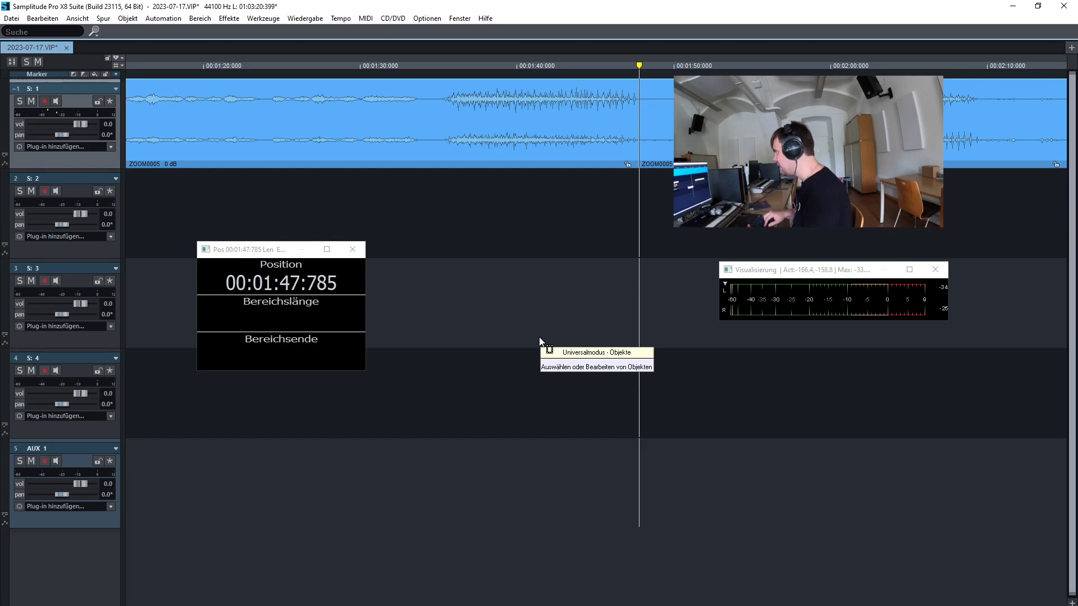
pyautogui.press('space')
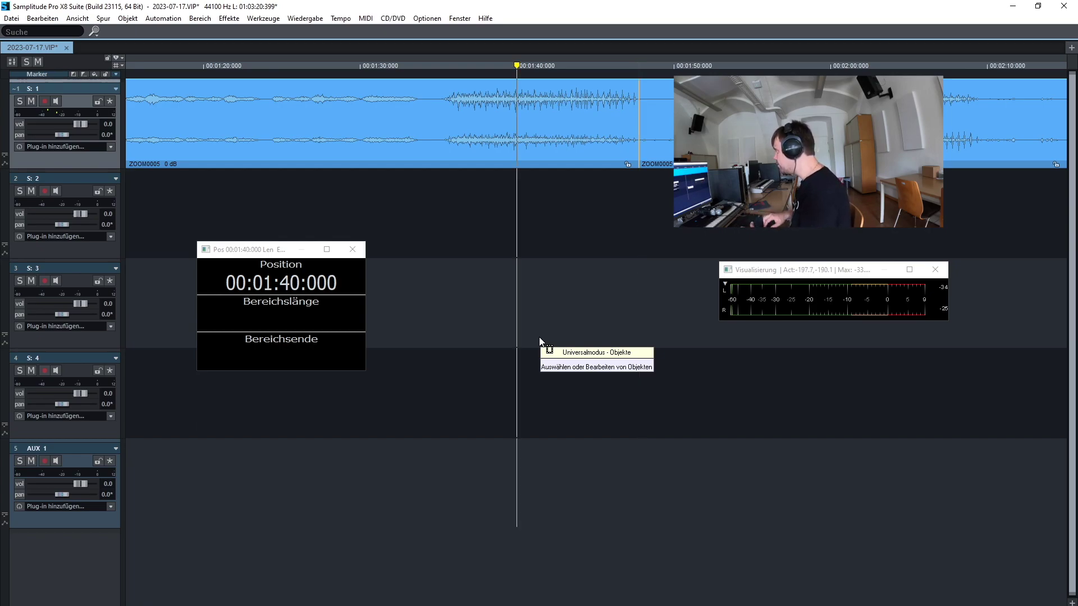
pyautogui.press('space')
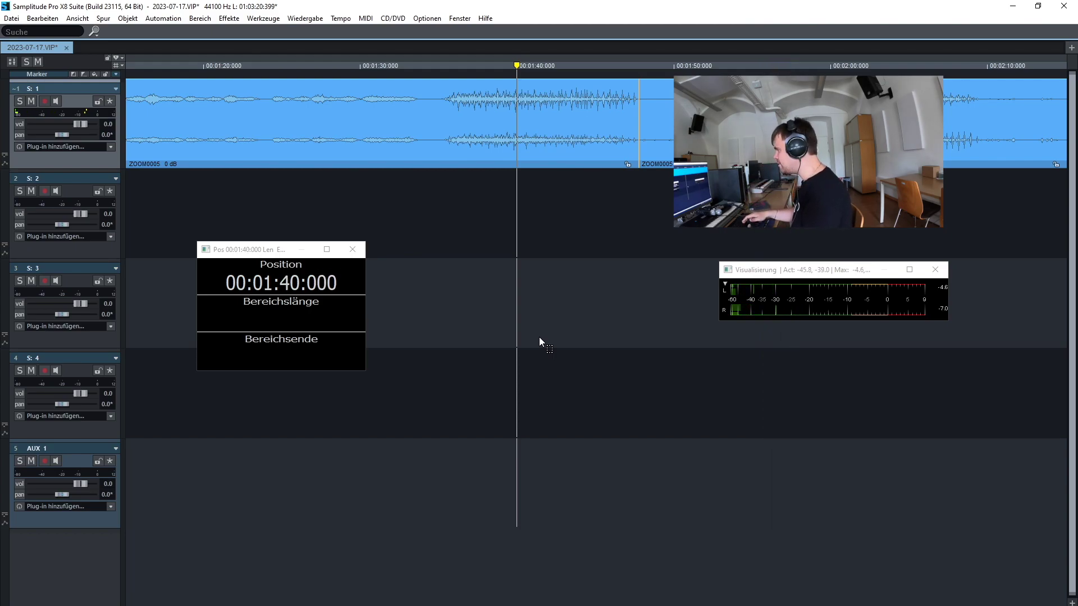
# Cut the second ZOOM0005 object from track 1 and paste it into track 2 at 00:01:47:119, overlapping the first object's end.
pyautogui.hotkey('ctrl', 'Right')
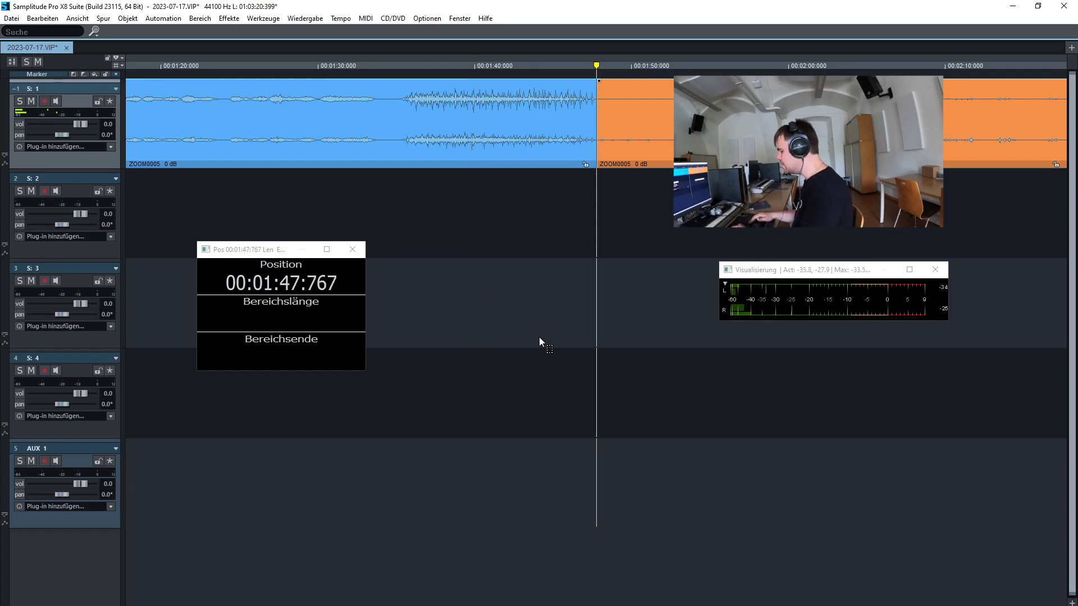
pyautogui.press('Delete')
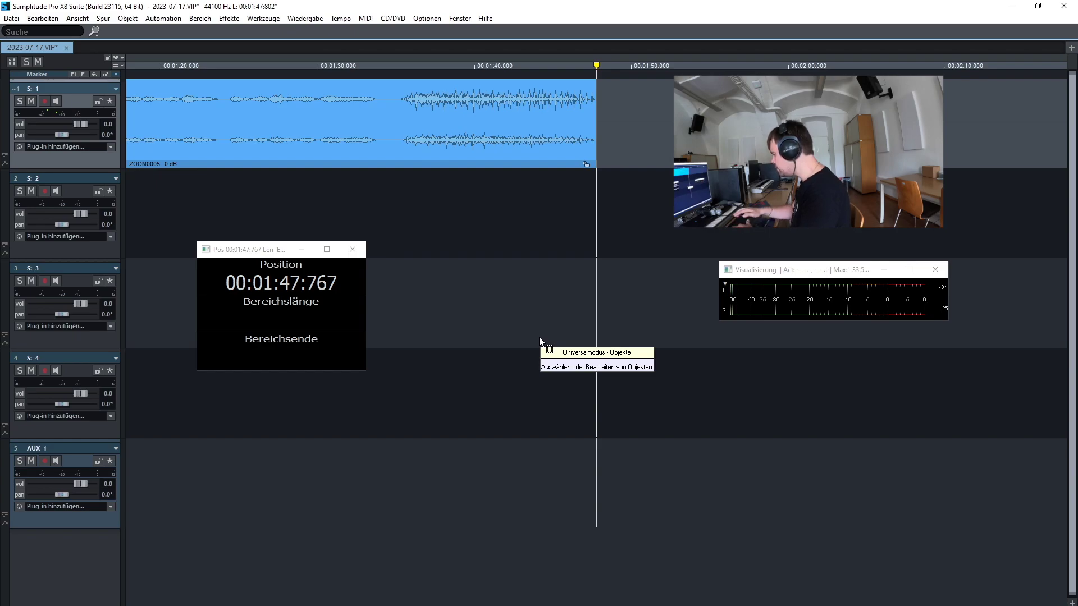
pyautogui.press('space')
pyautogui.press('space')
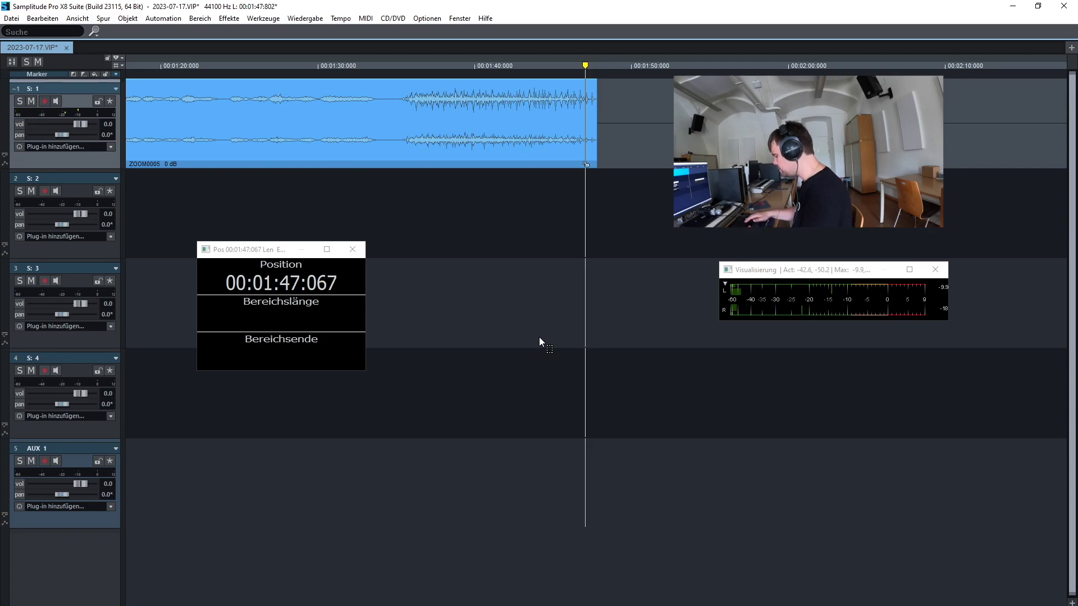
pyautogui.press('space')
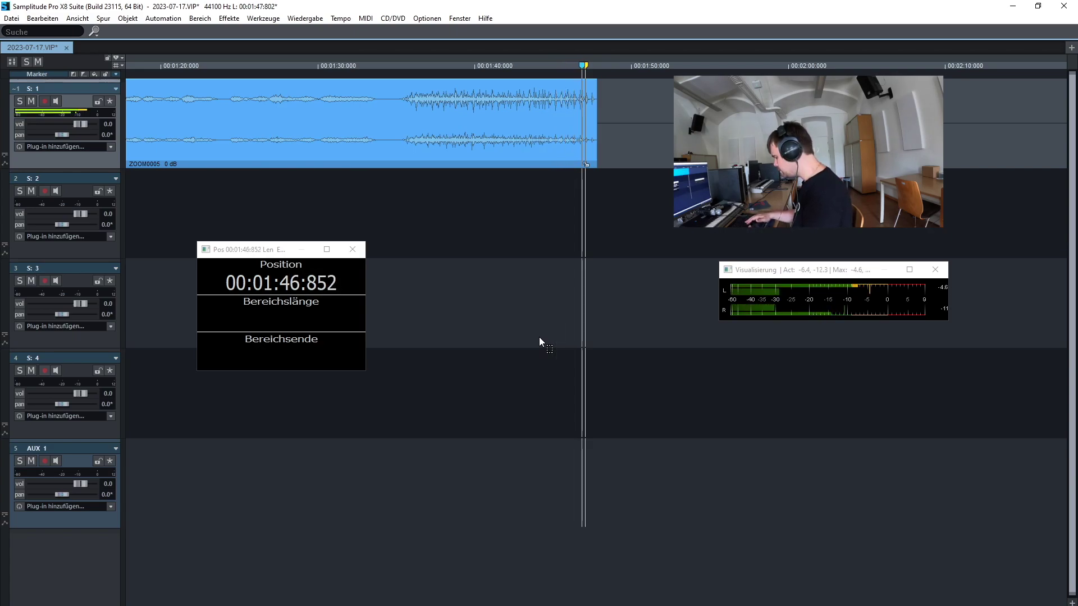
pyautogui.press('space')
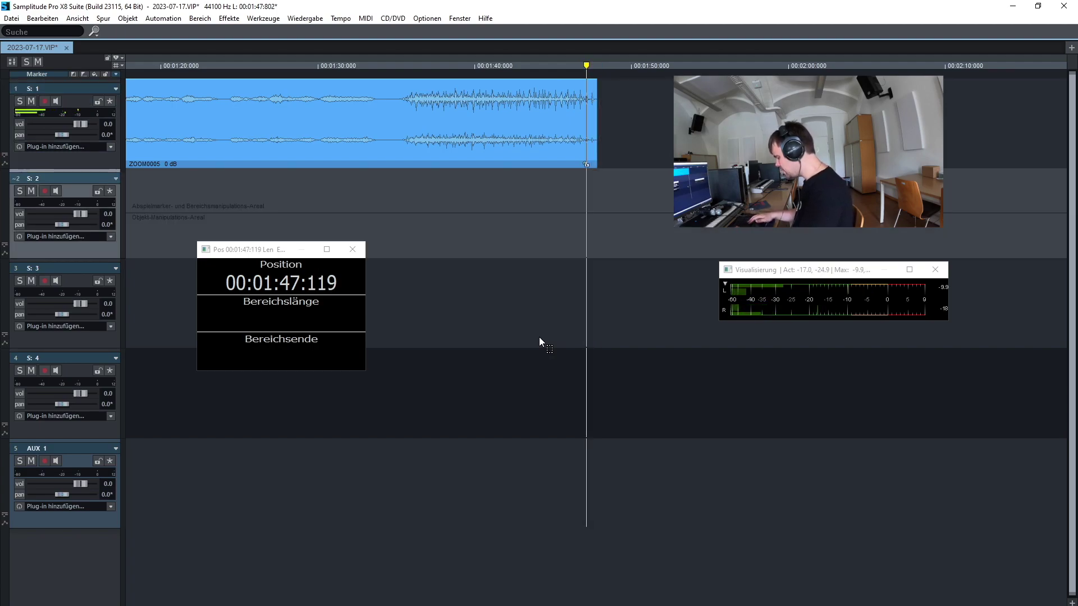
pyautogui.hotkey('ctrl', 'v')
pyautogui.press('space')
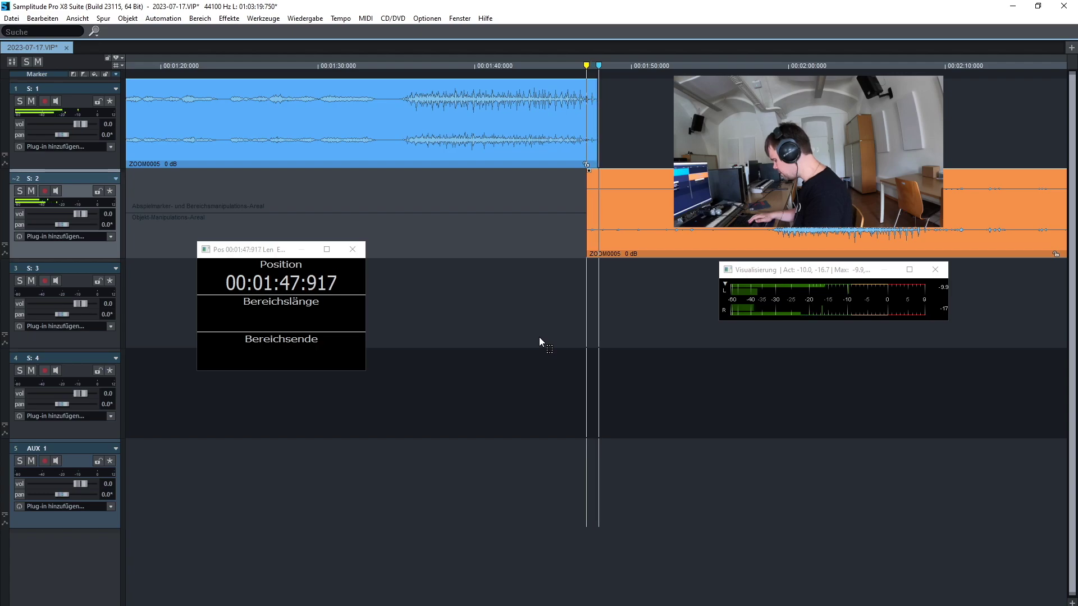
# Give the ZOOM0005 object on track 1 a fade-out of 1200 ms in the object editor.
pyautogui.press('Up')
pyautogui.hotkey('ctrl', 'z')
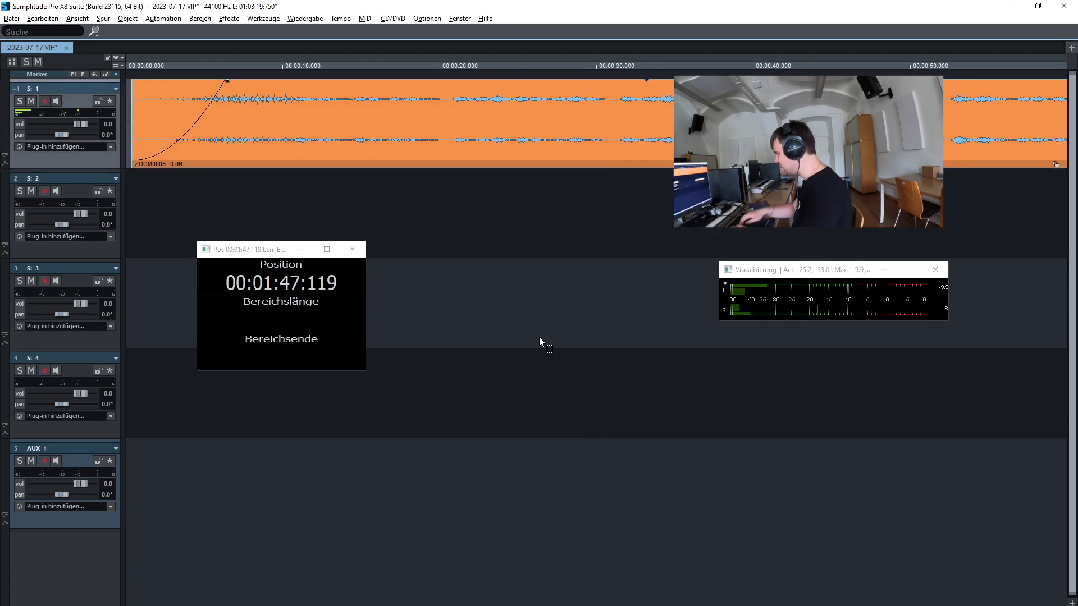
pyautogui.hotkey('ctrl', 'o')
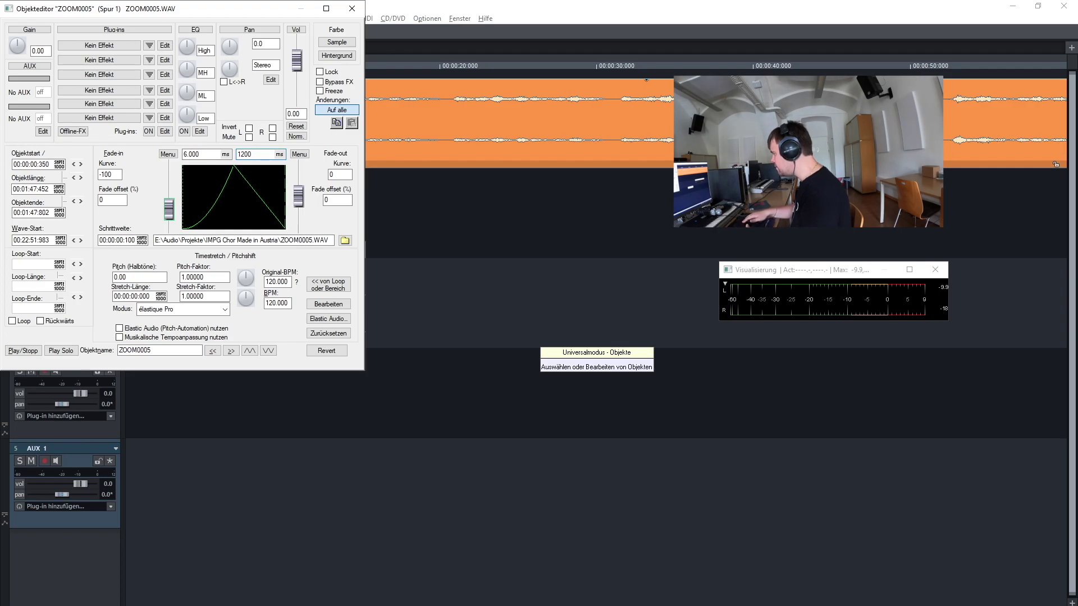
pyautogui.press('Escape')
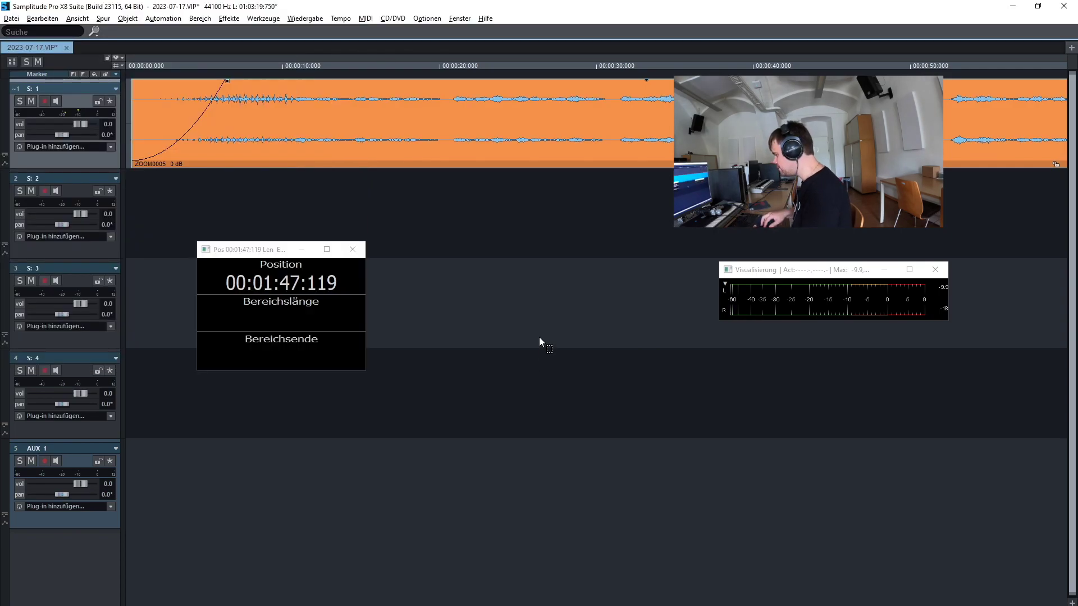
# Audition the overlap from 00:01:47:119 repeatedly, toggling track solo to check the faded ending against the new entry.
pyautogui.press('space')
pyautogui.press('s')
pyautogui.press('space')
pyautogui.press('space')
pyautogui.press('s')
pyautogui.press('space')
pyautogui.press('space')
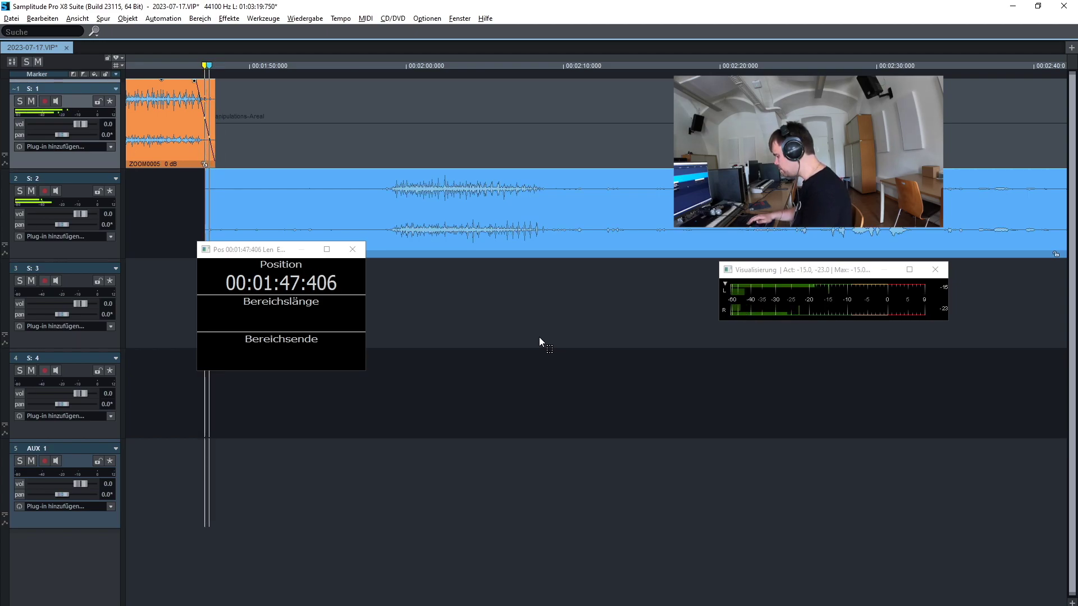
pyautogui.press('space')
pyautogui.press('s')
pyautogui.press('space')
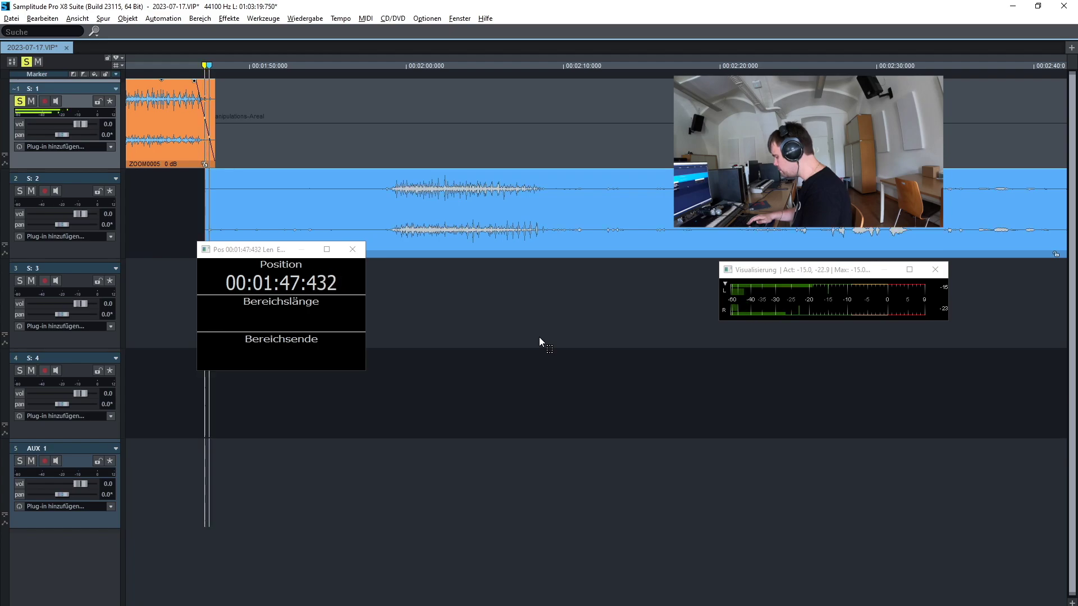
pyautogui.press('s')
pyautogui.press('Down')
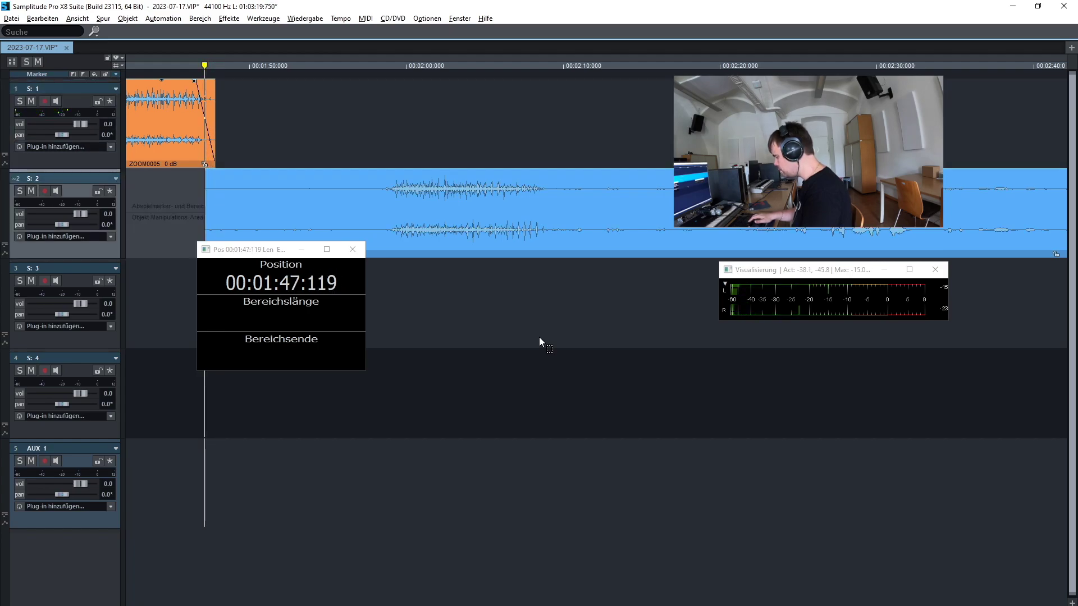
pyautogui.press('space')
pyautogui.press('space')
pyautogui.press('s')
pyautogui.press('space')
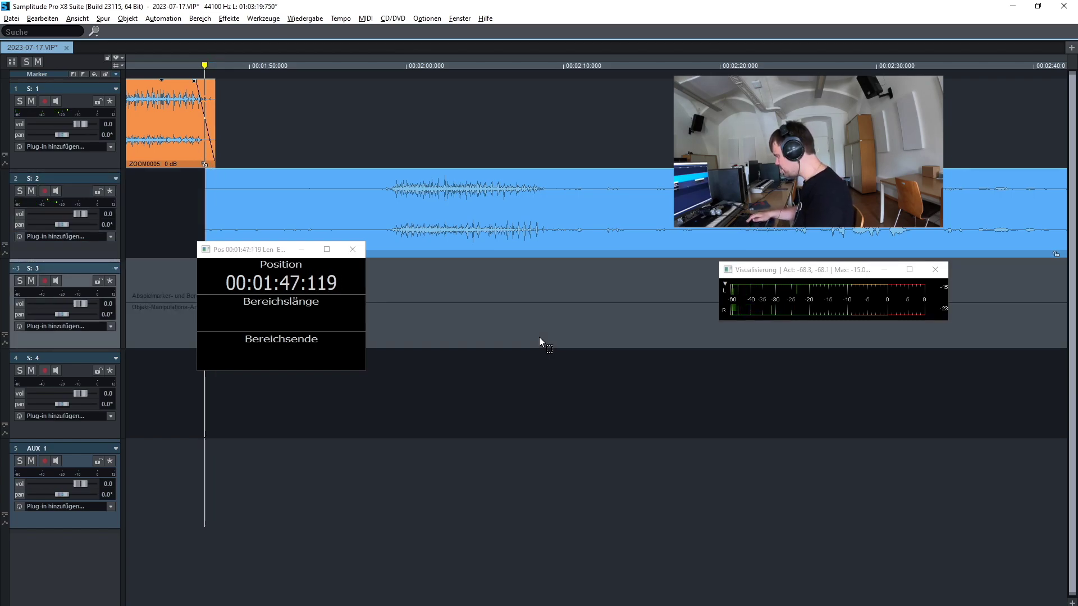
# Move the ZOOM0005 object on track 2 to start at 00:01:47:302.
pyautogui.press('Down')
pyautogui.press('space')
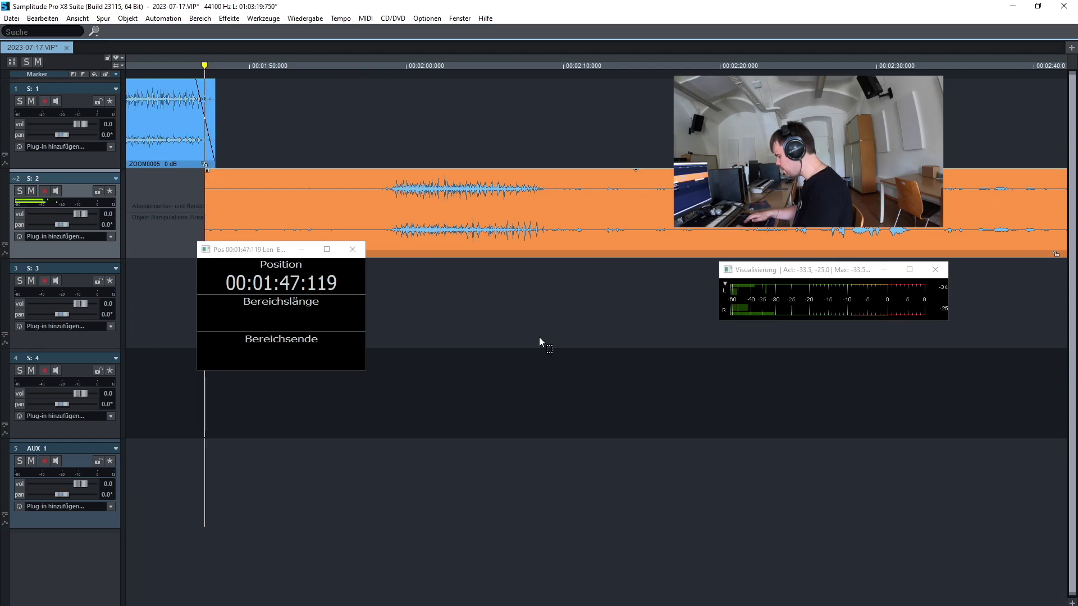
pyautogui.press('space')
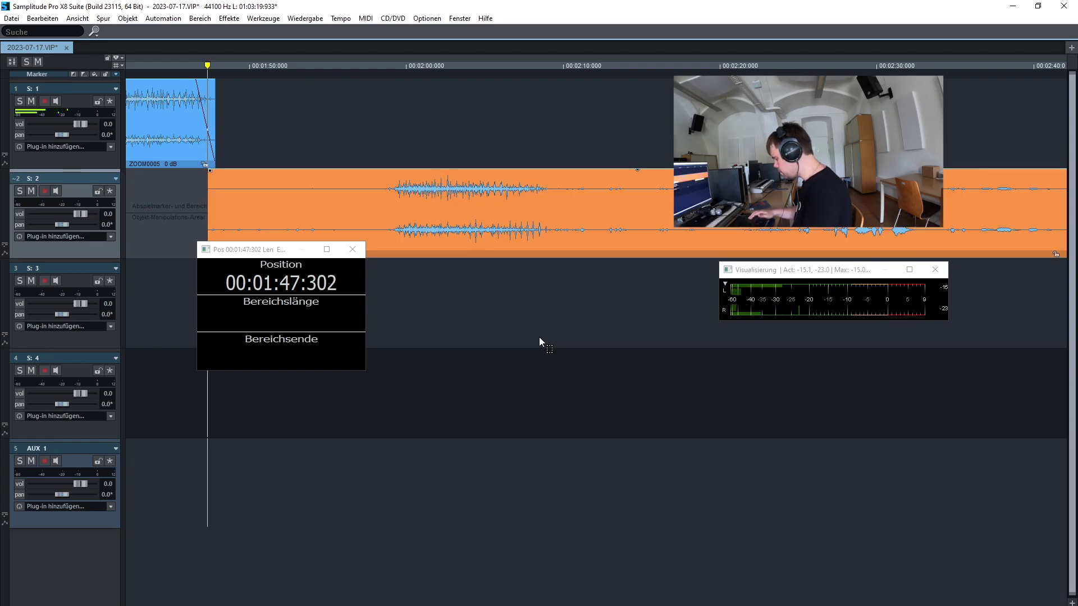
# Audition the adjusted transition from 00:01:40:000 onward and a later passage around 00:04:40.
pyautogui.press('space')
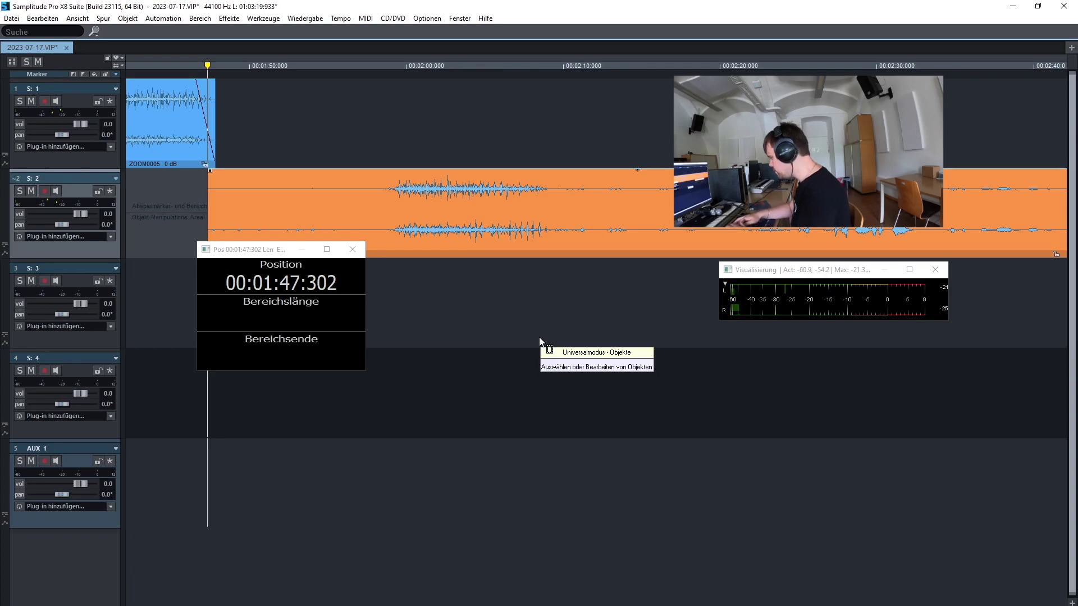
pyautogui.press('space')
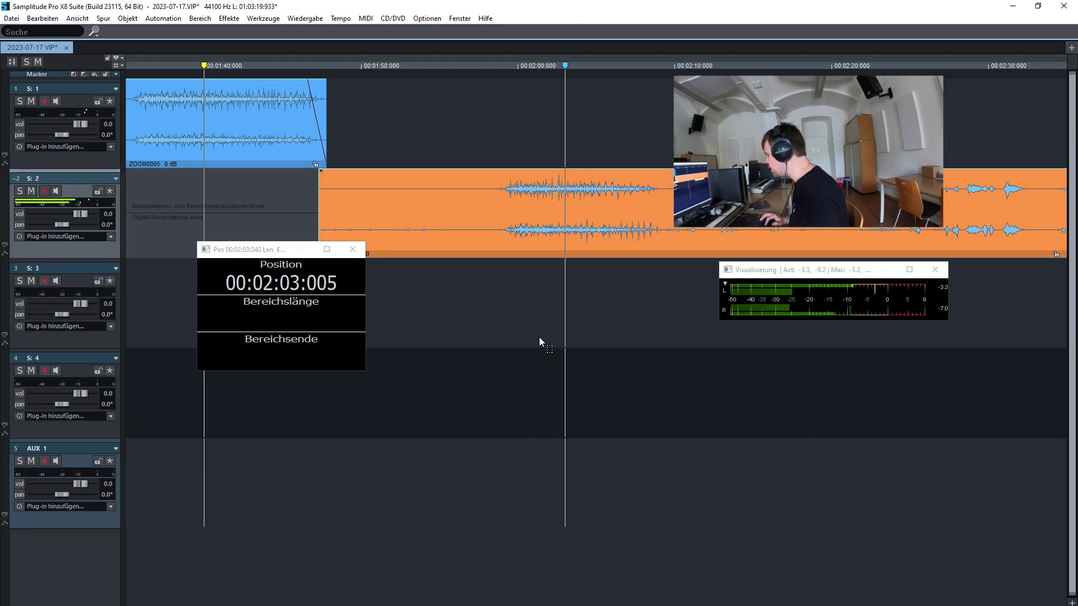
pyautogui.press('space')
pyautogui.press('space')
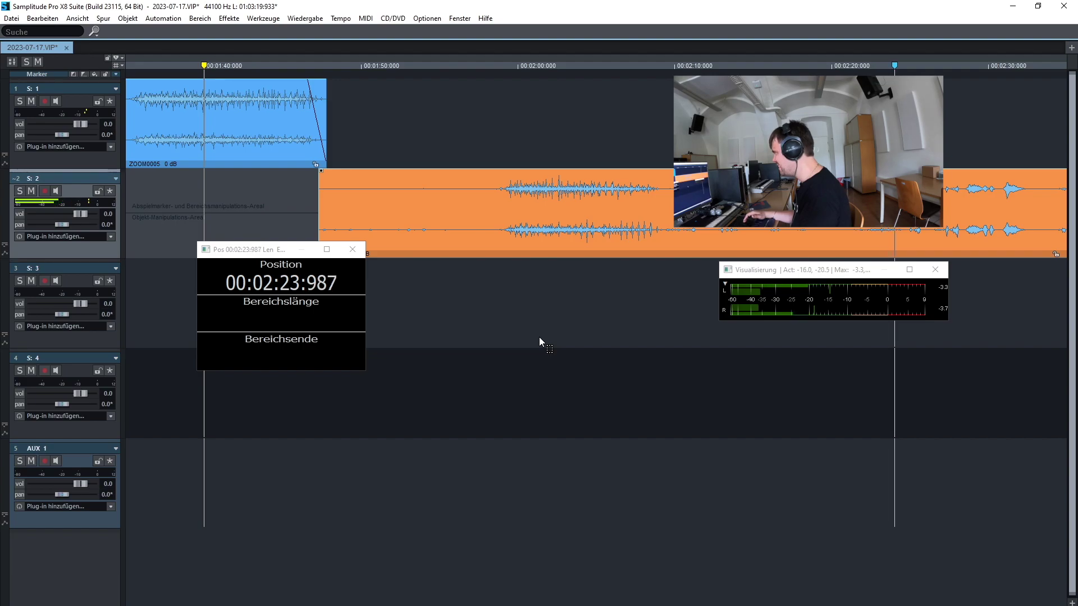
pyautogui.press('space')
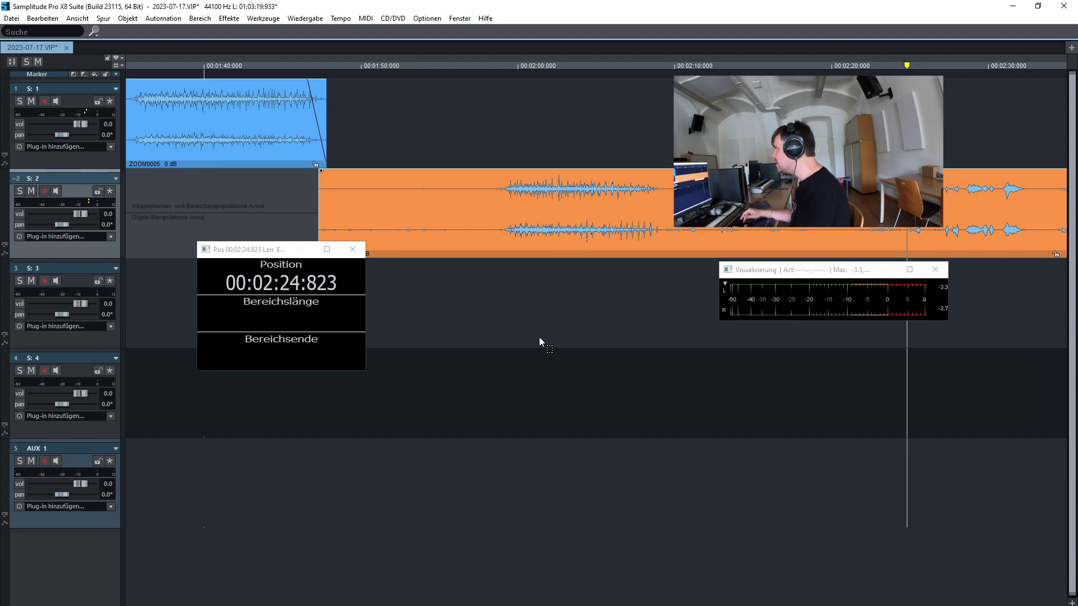
pyautogui.press('space')
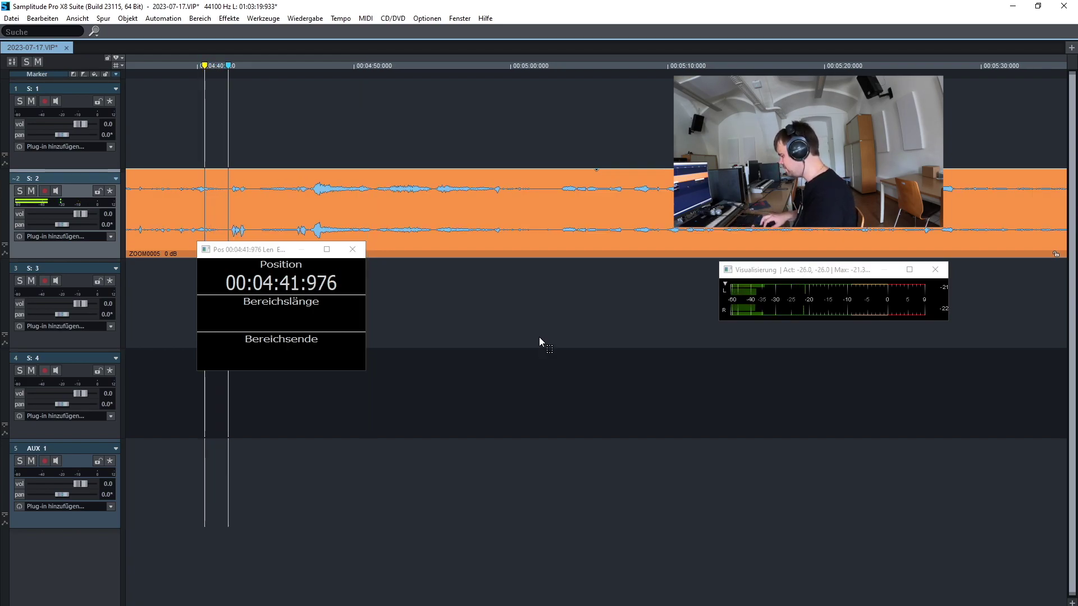
# Audition the track 2 recording from 00:04:40 in one-minute jumps, listening through the passage from 00:06:10 to about 00:06:40.
pyautogui.press('space')
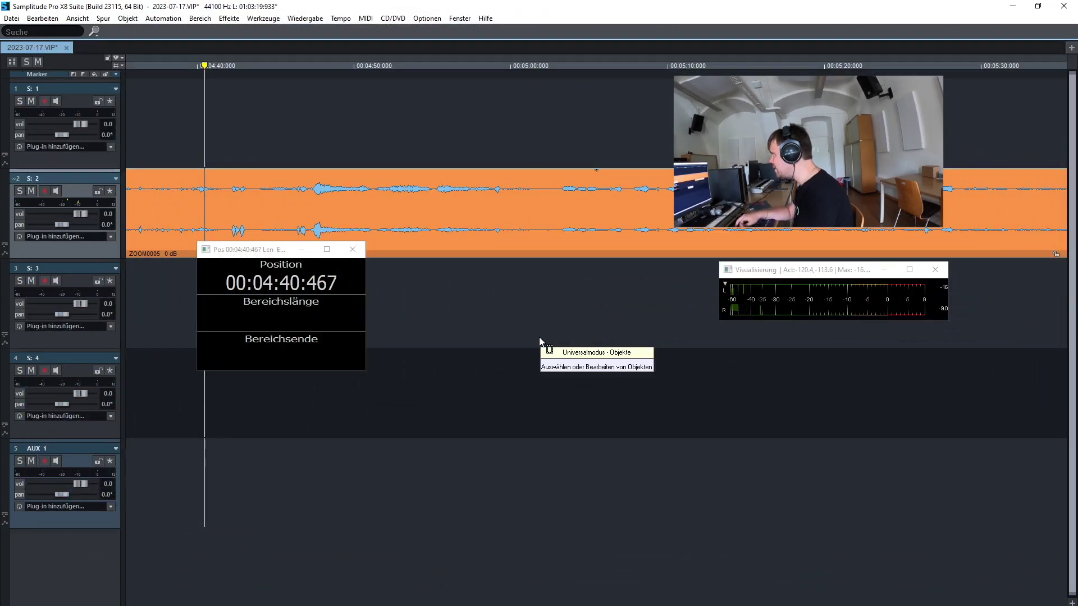
pyautogui.hotkey('ctrl', 'Right')
pyautogui.press('space')
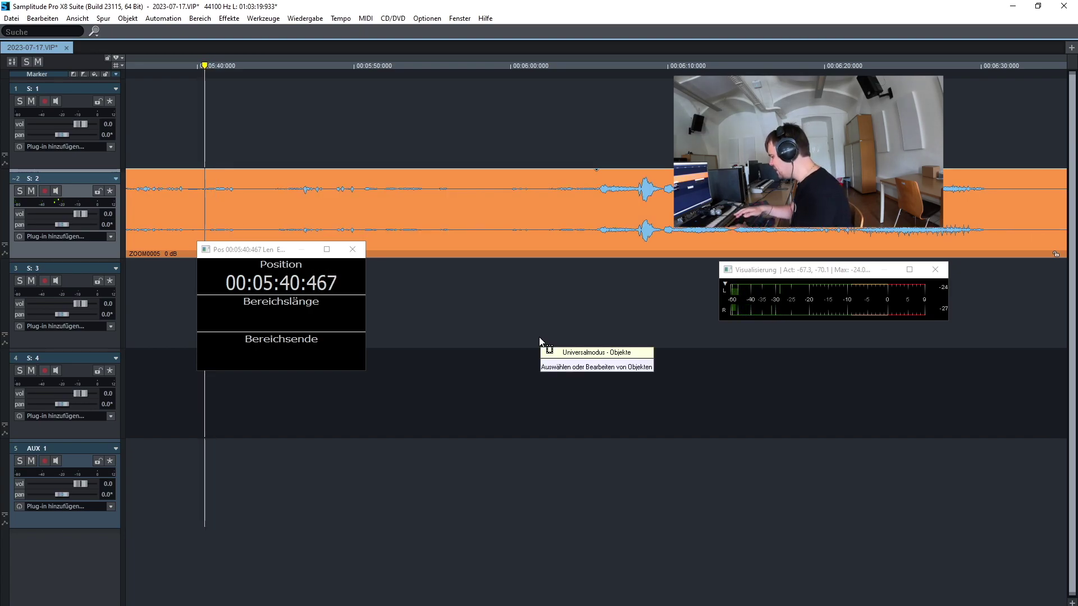
pyautogui.hotkey('ctrl', 'Right')
pyautogui.press('space')
pyautogui.press('space')
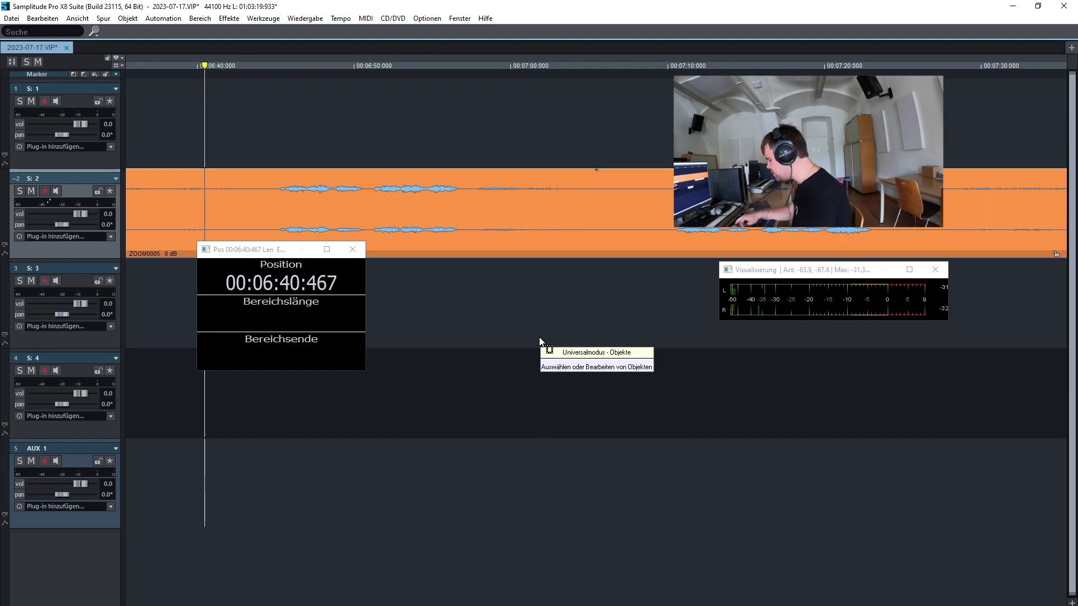
pyautogui.hotkey('ctrl', 'Left')
pyautogui.press('space')
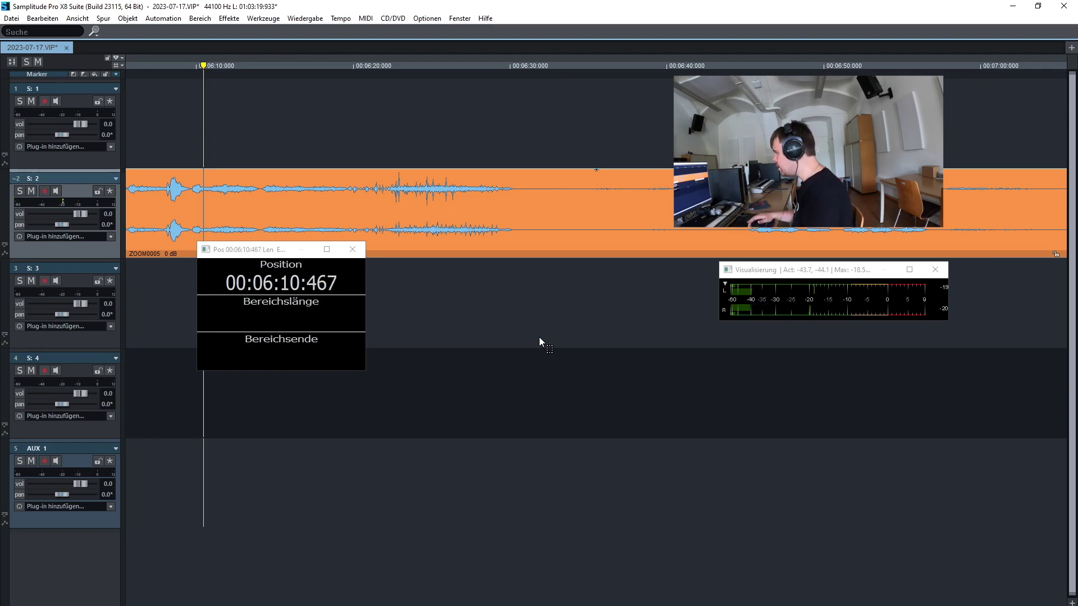
pyautogui.press('space')
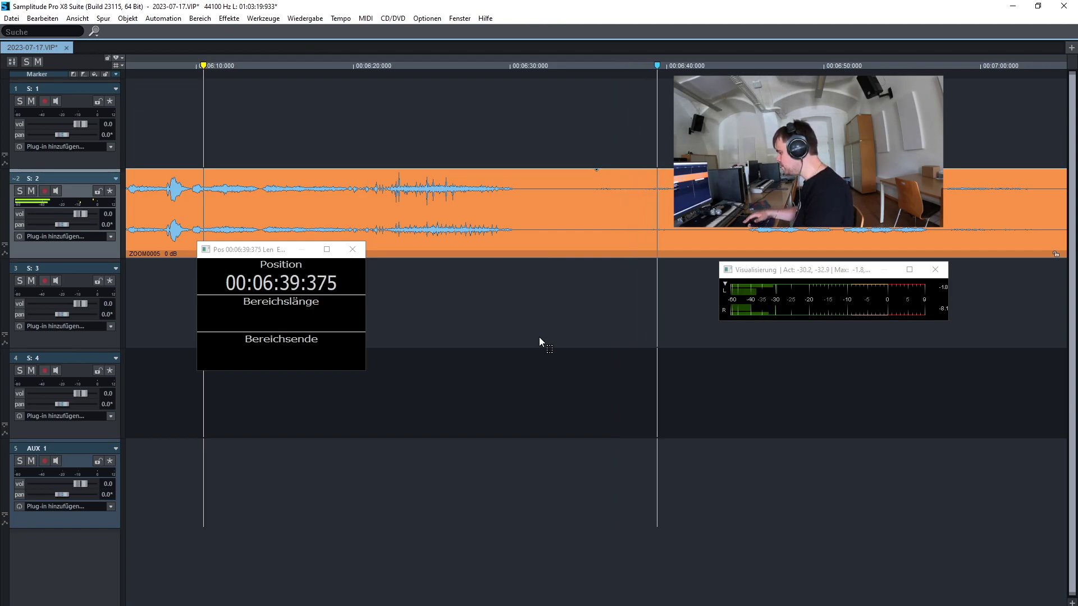
pyautogui.press('space')
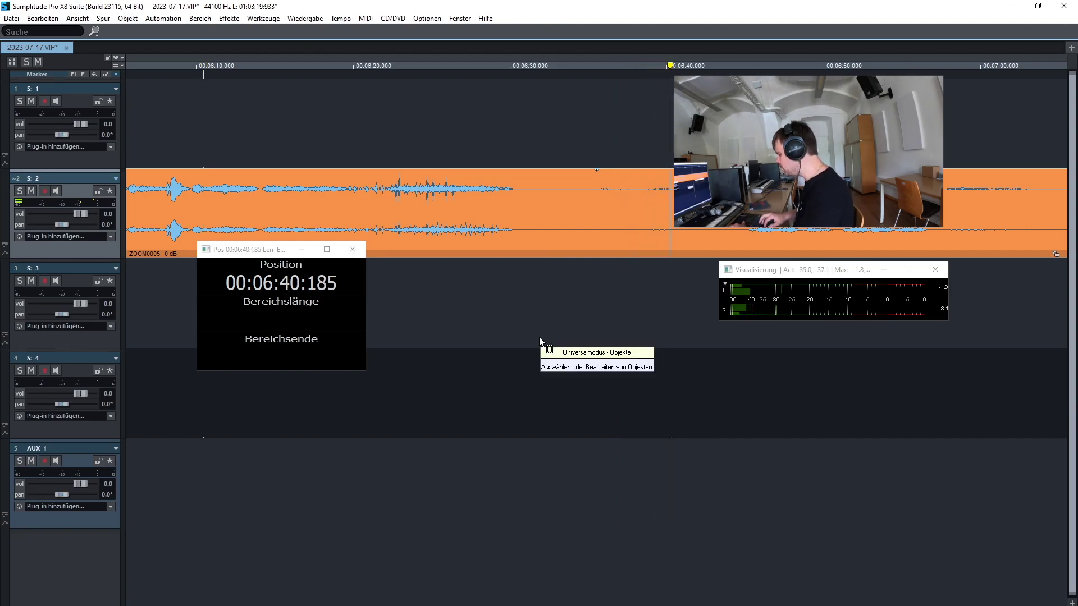
# Audition the end of the loud passage on track 2 again, from 00:06:30 and from about 00:06:25 onward.
pyautogui.press('Left')
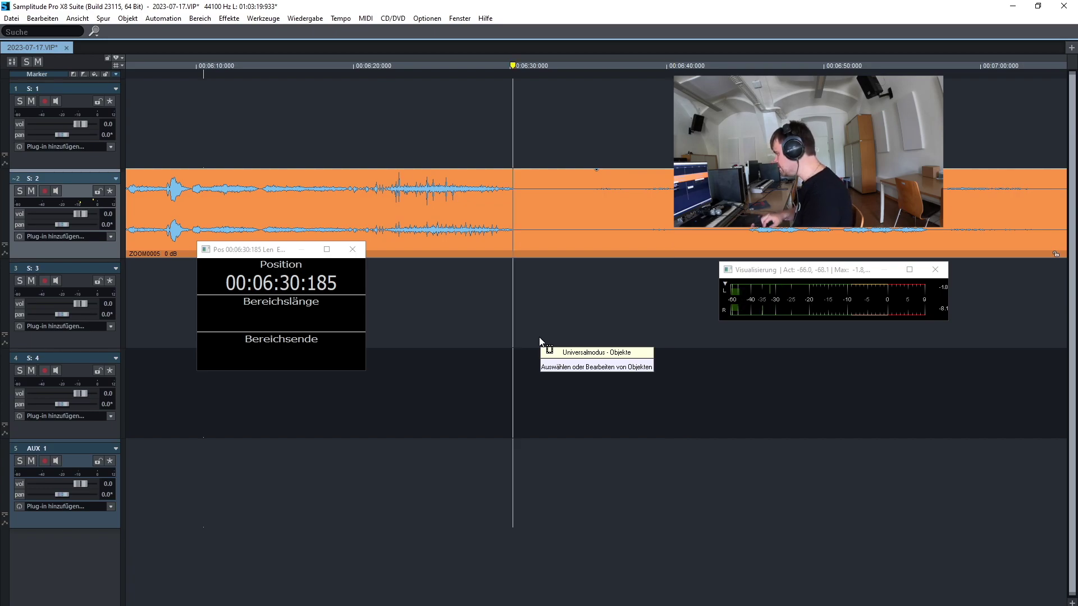
pyautogui.press('space')
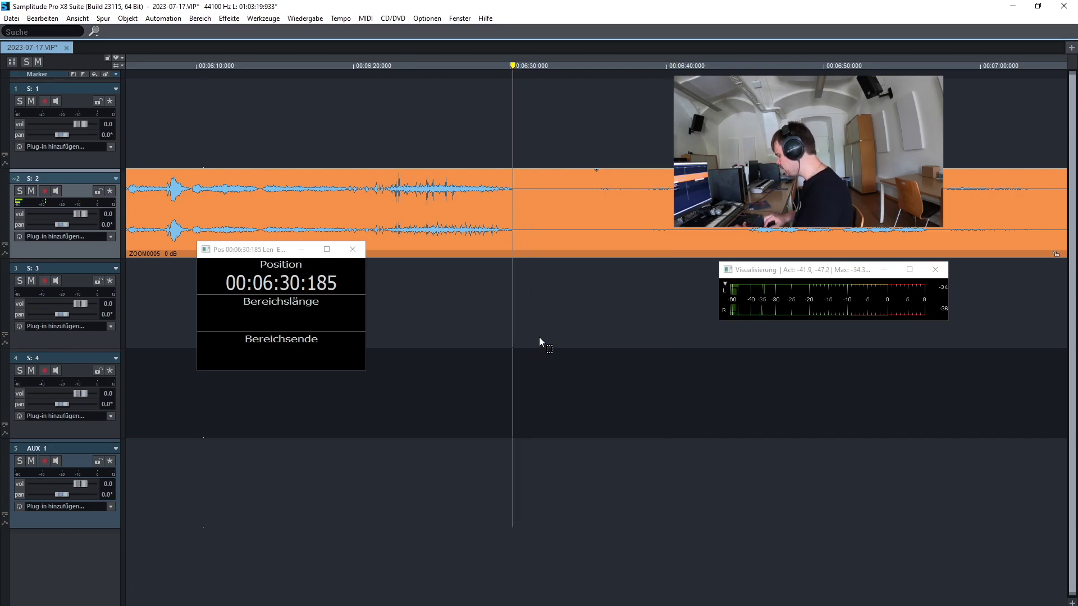
pyautogui.press('Left')
pyautogui.press('space')
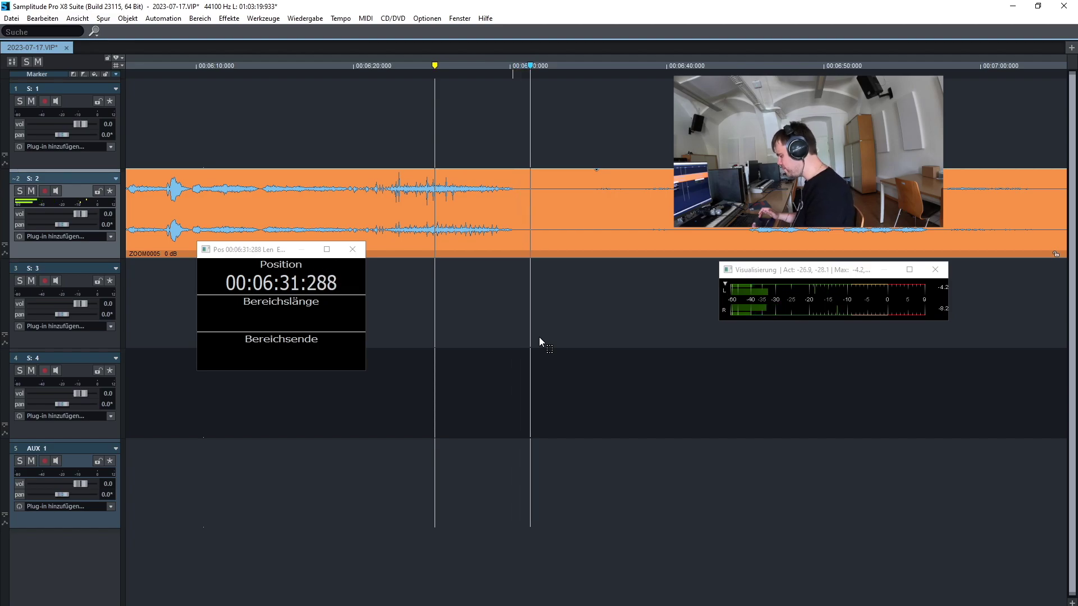
pyautogui.press('space')
pyautogui.press('space')
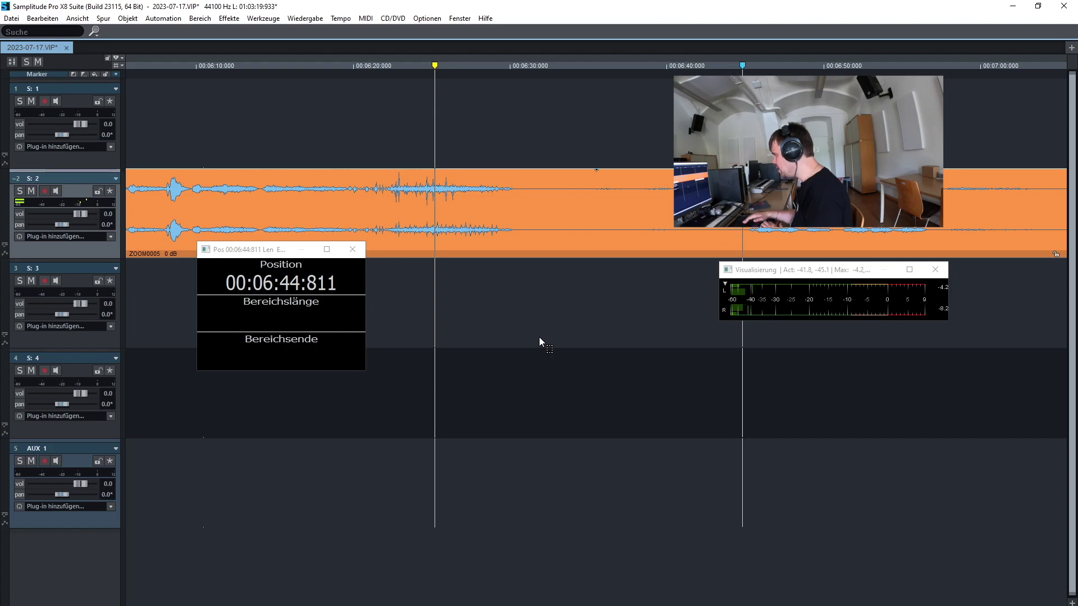
pyautogui.press('space')
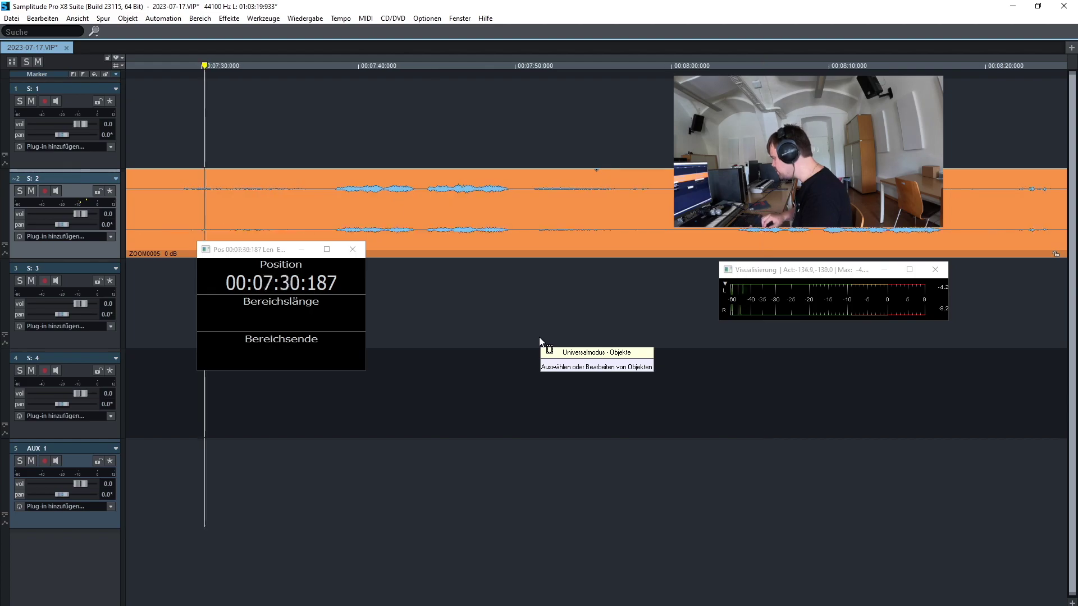
# Audition the passages between 00:07:30 and 00:08:40, backing up to listen through 00:08:10 to 00:08:30.
pyautogui.press('space')
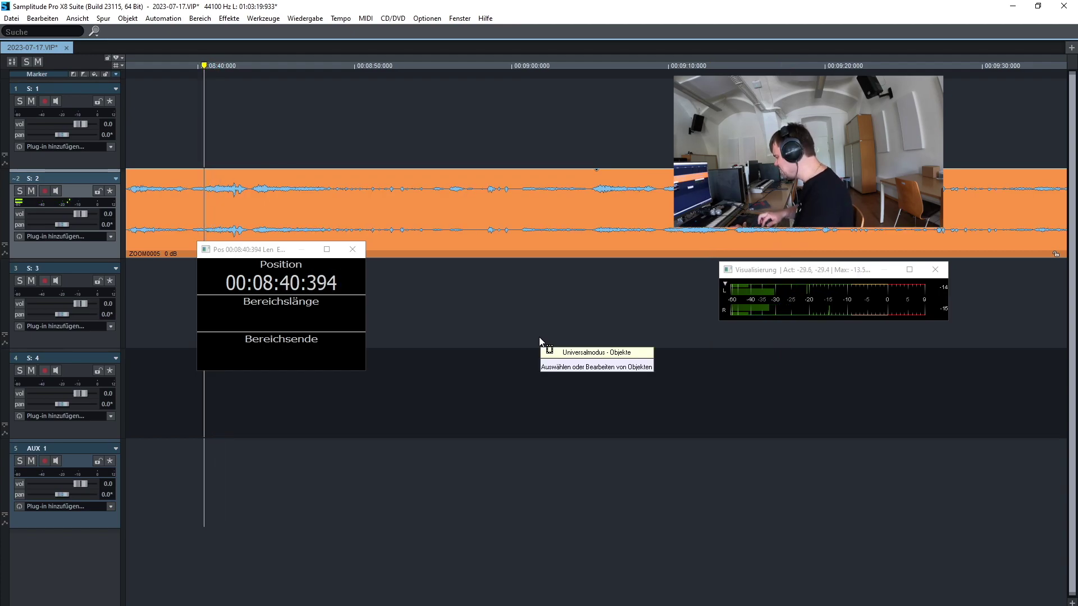
pyautogui.press('Left')
pyautogui.press('space')
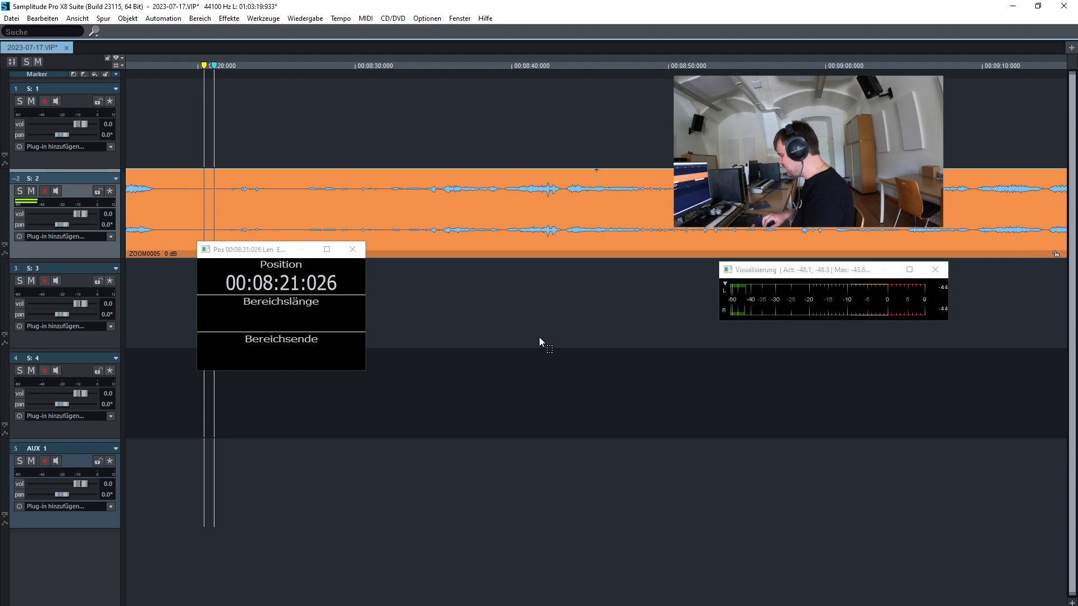
pyautogui.press('space')
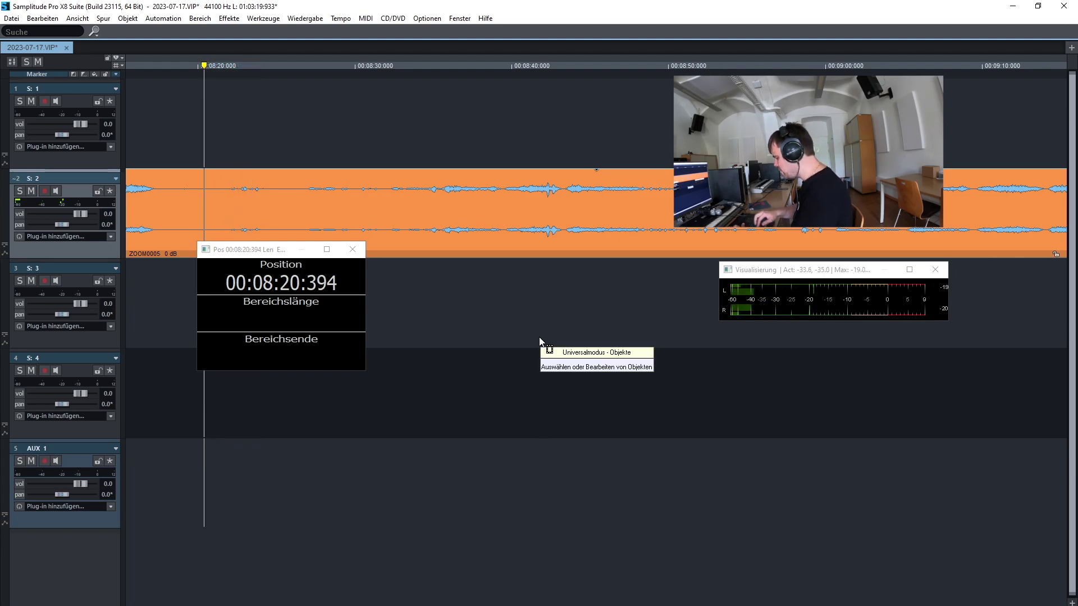
pyautogui.press('Left')
pyautogui.press('space')
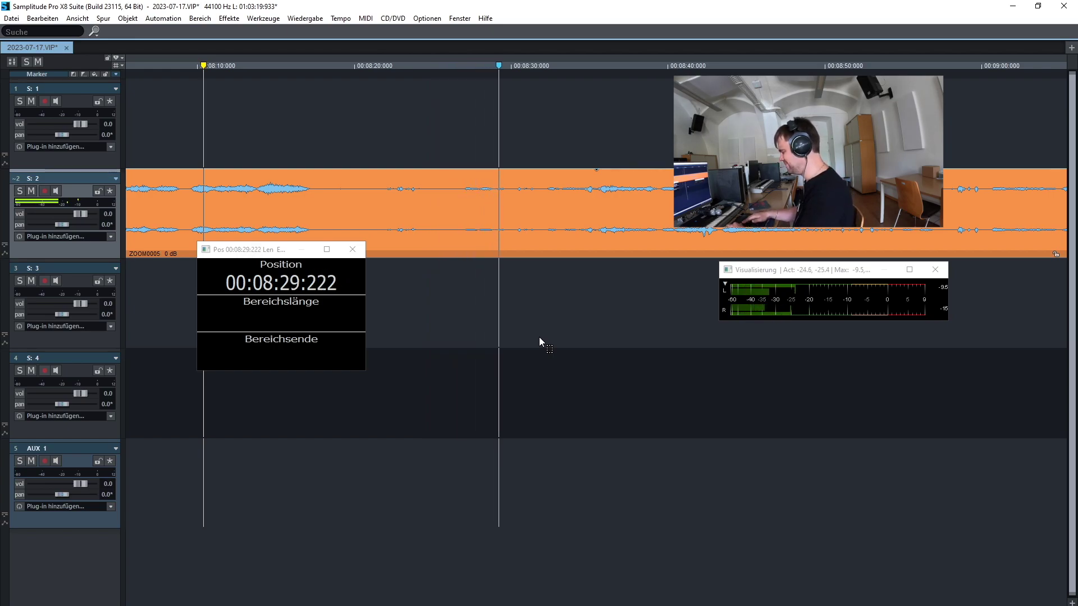
pyautogui.press('space')
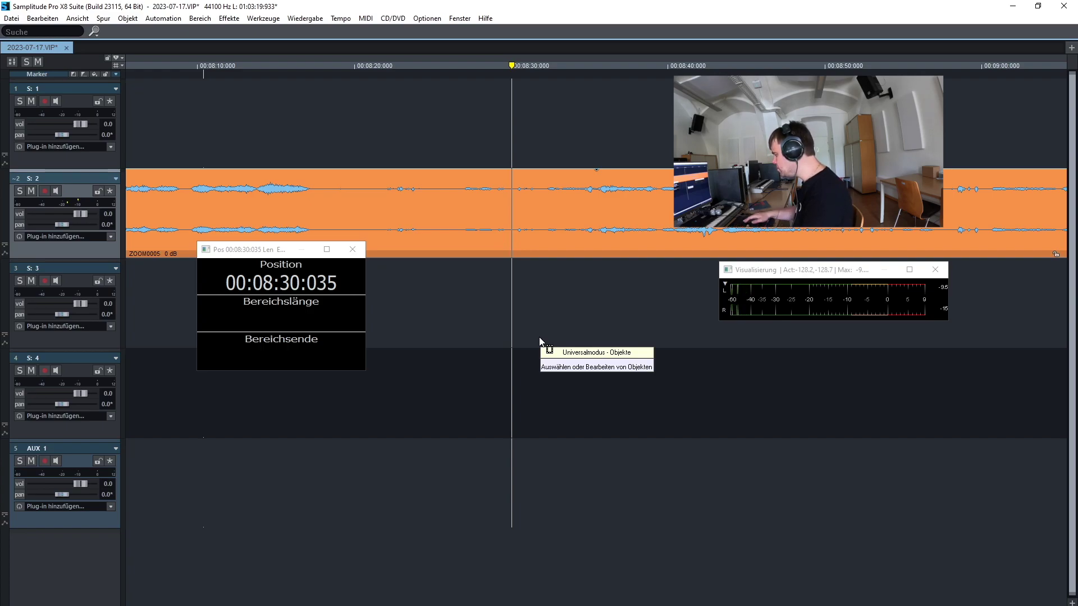
# Spot-check the recording further on by listening at 00:11:30, around 00:11:50 and from 00:12:40.
pyautogui.hotkey('ctrl', 'Right')
pyautogui.press('space')
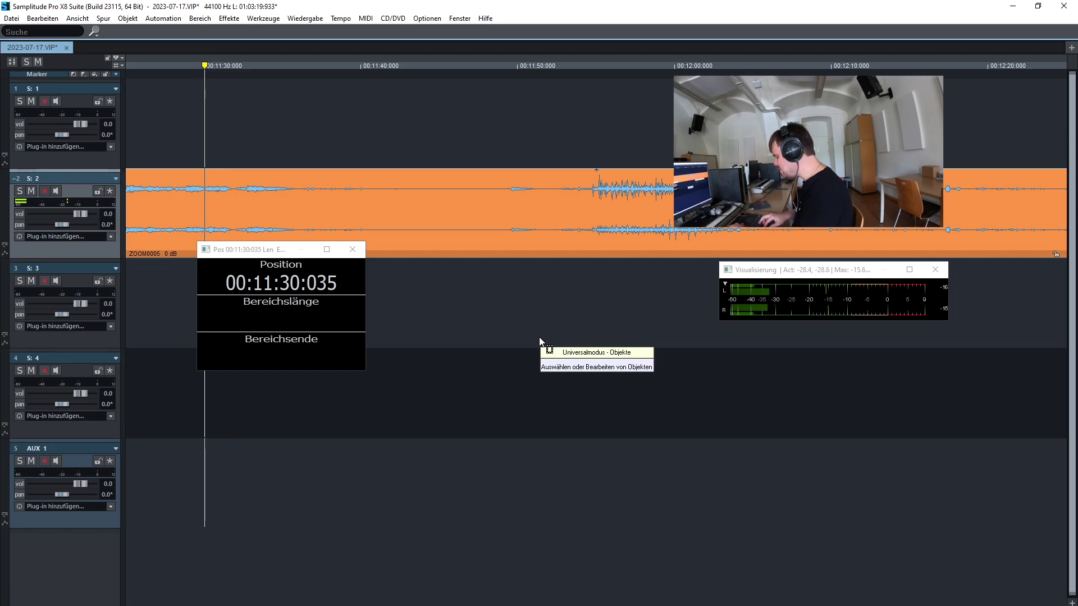
pyautogui.hotkey('ctrl', 'Right')
pyautogui.press('space')
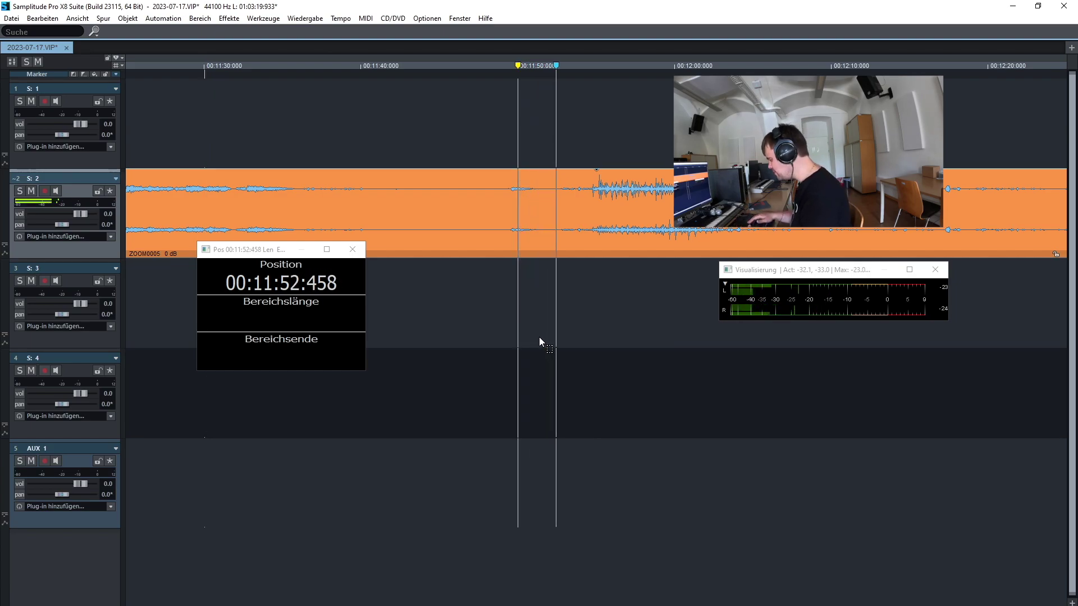
pyautogui.press('space')
pyautogui.press('space')
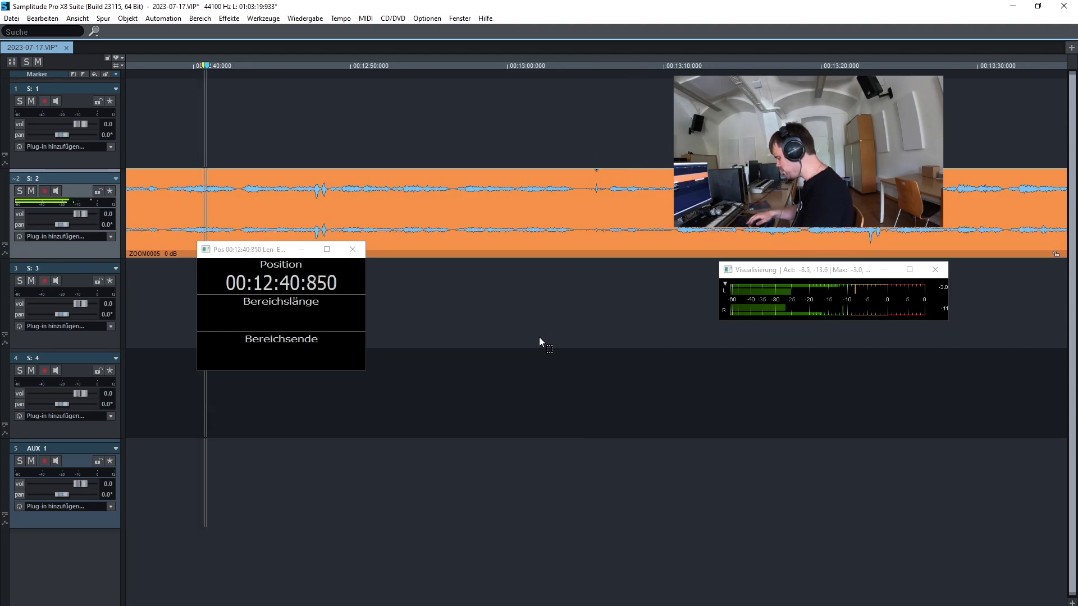
pyautogui.press('space')
pyautogui.press('space')
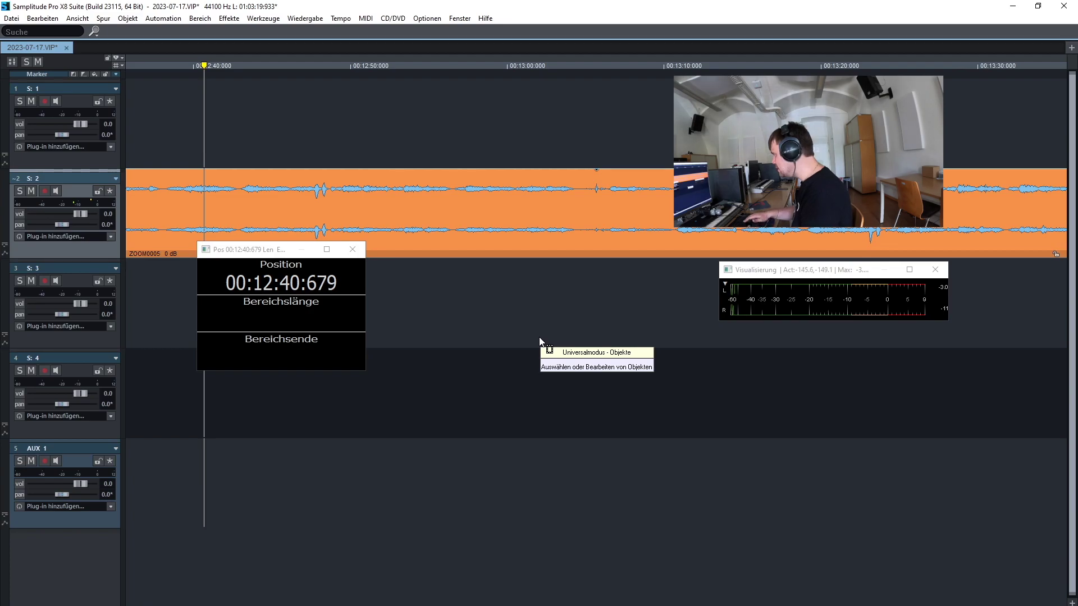
pyautogui.press('space')
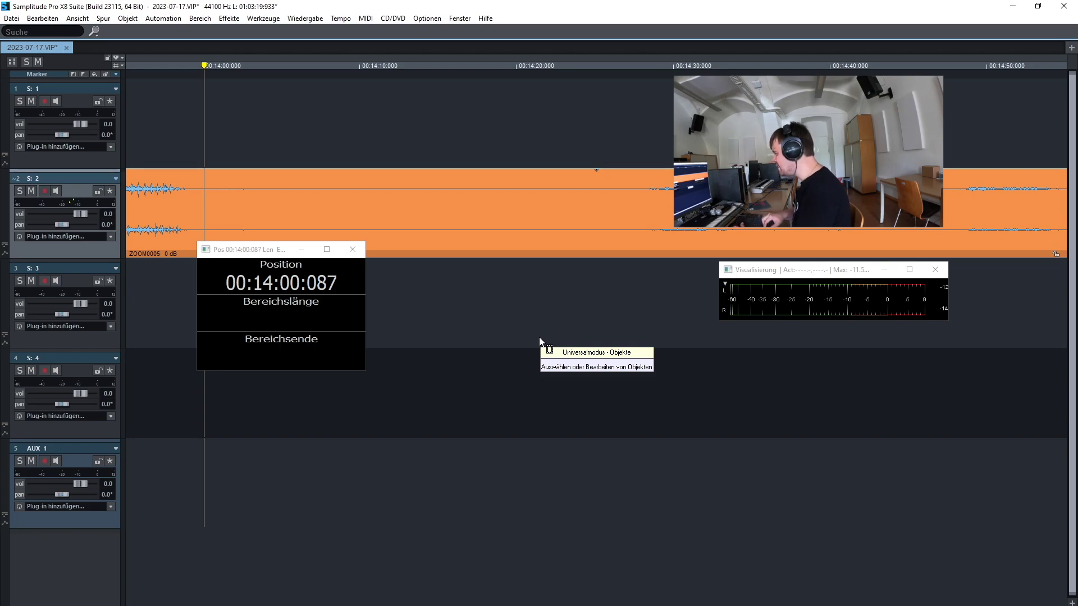
# Audition the loud section from 00:13:30 and 00:13:40 onward to locate where it ends.
pyautogui.press('Left')
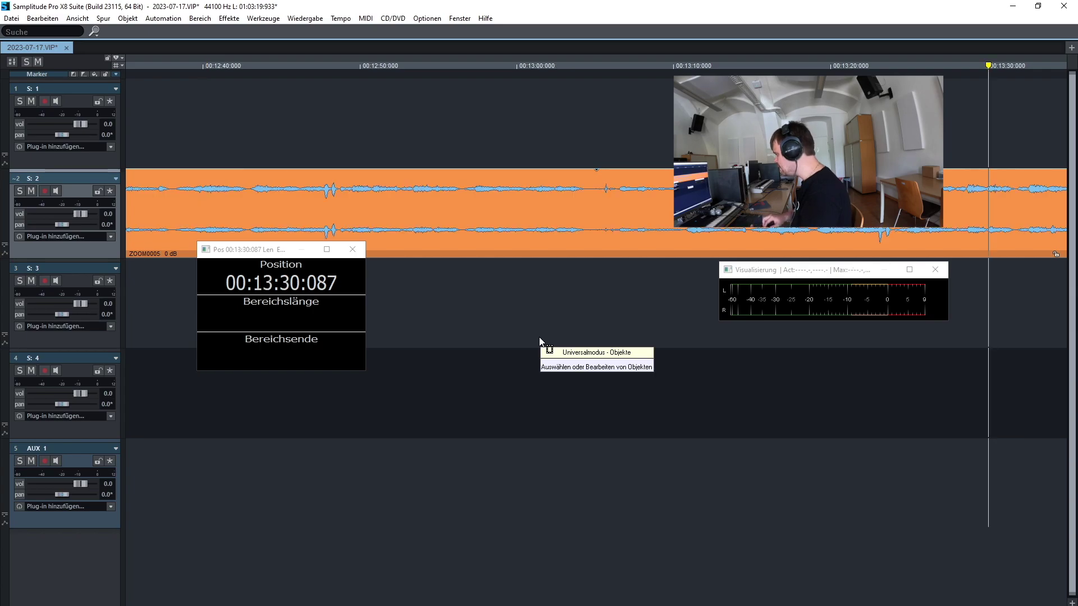
pyautogui.press('space')
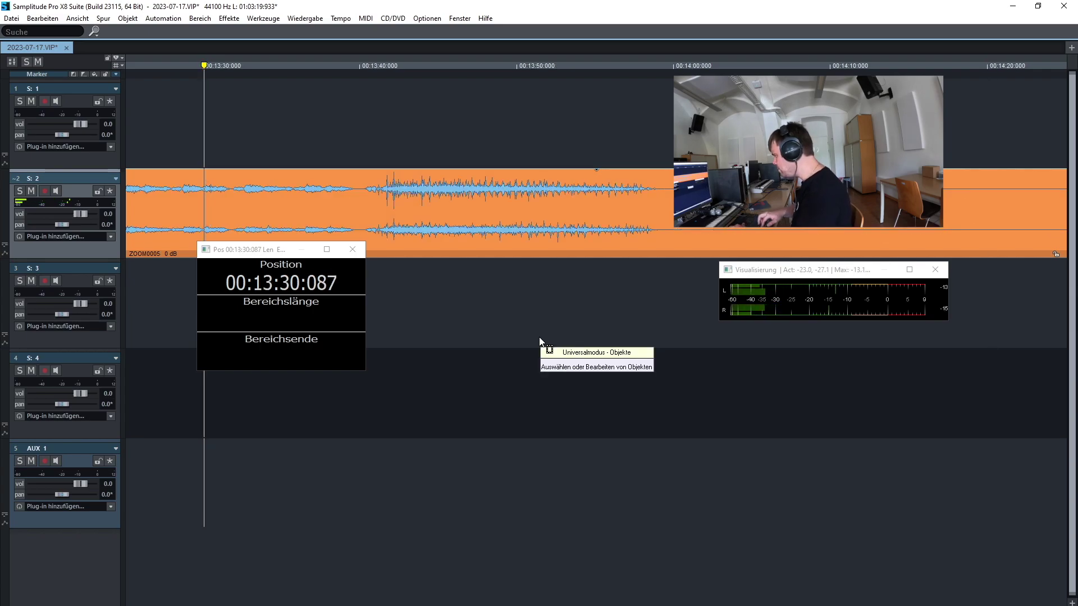
pyautogui.press('Right')
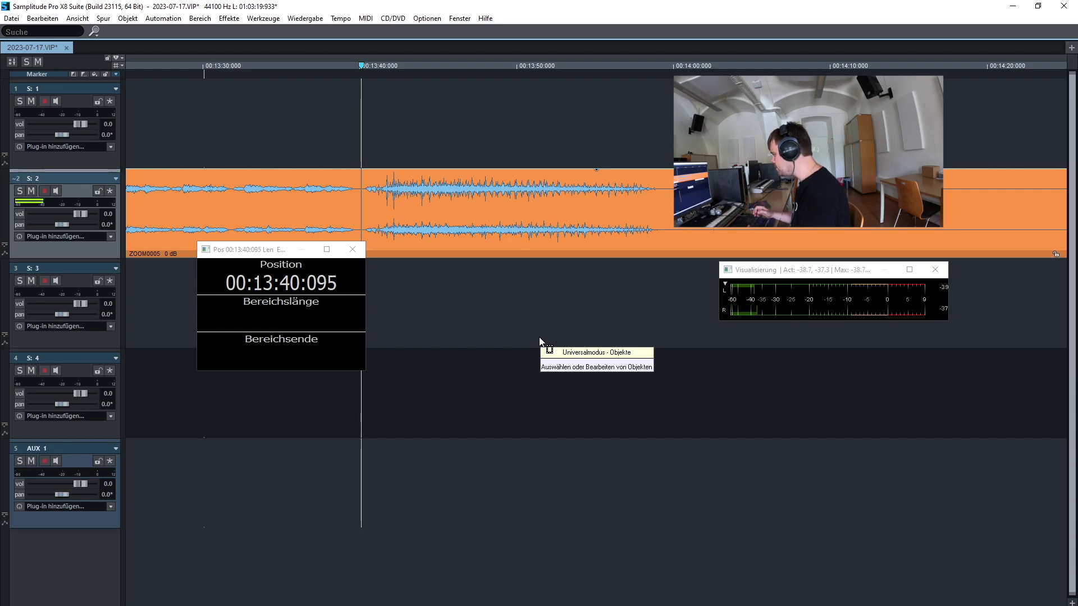
pyautogui.press('space')
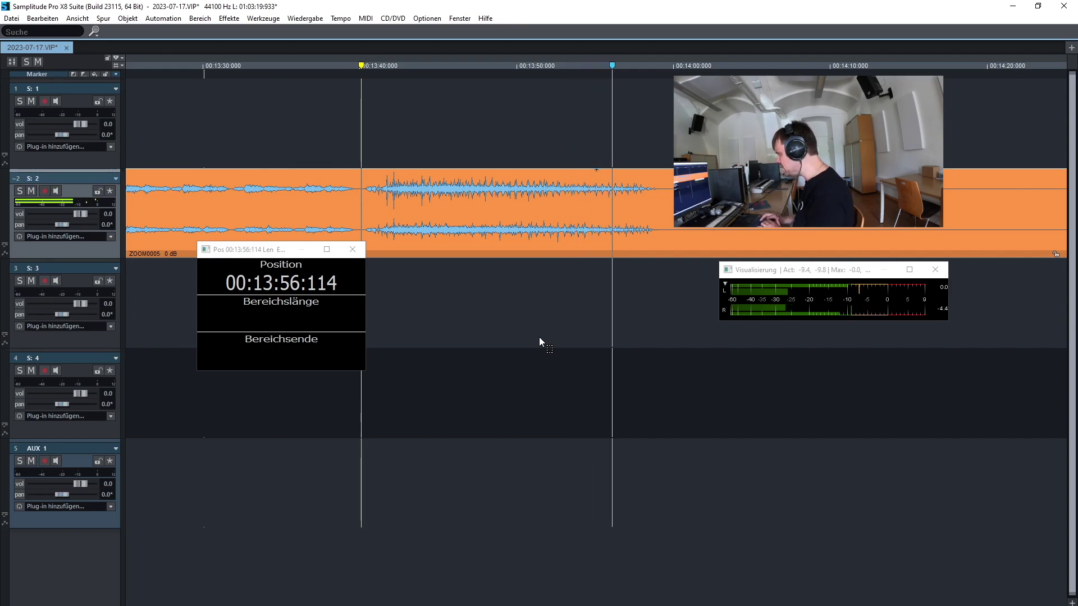
pyautogui.press('space')
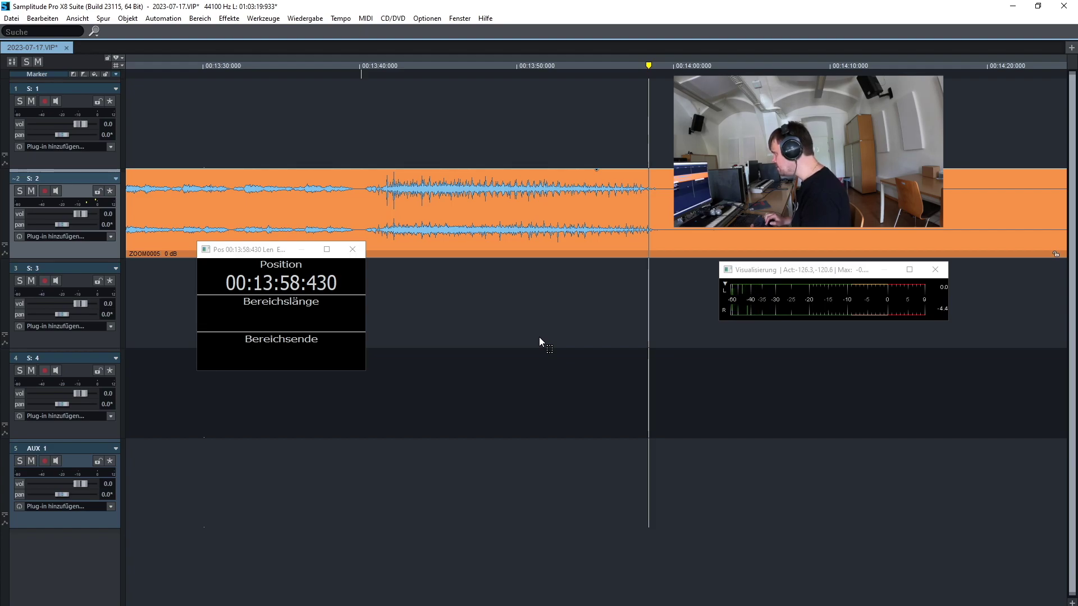
# Split the ZOOM0005 object on track 2 at 00:13:59:607, just after the loud section dies away.
pyautogui.press('space')
pyautogui.press('space')
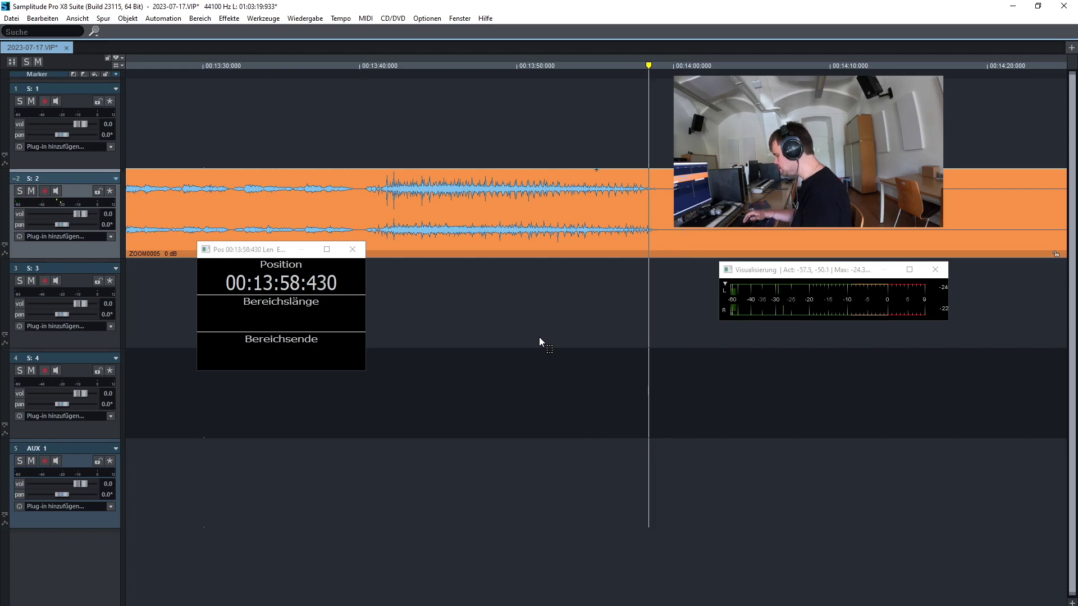
pyautogui.press('space')
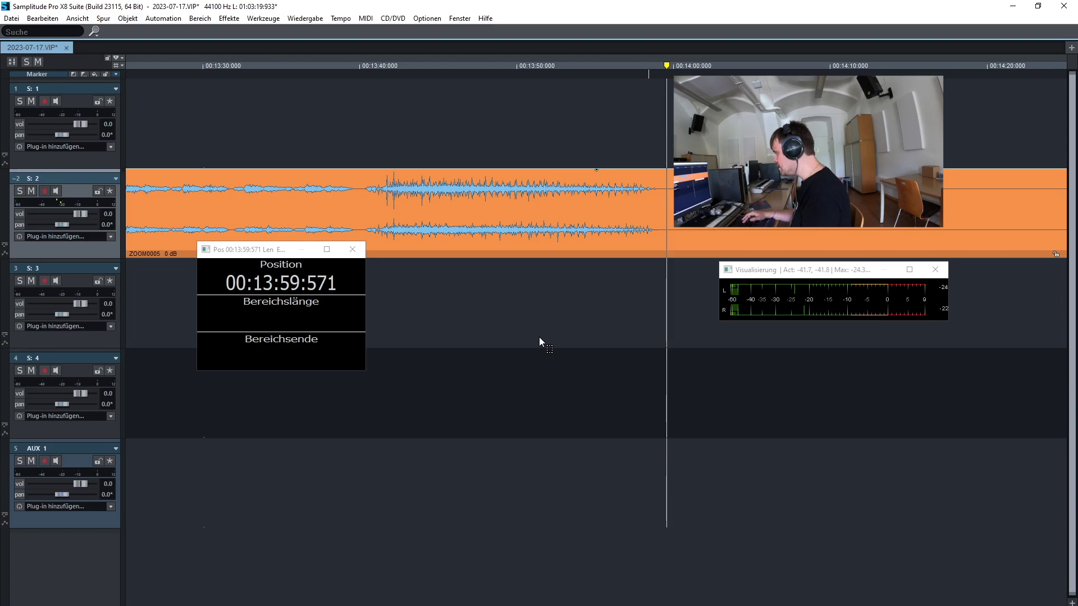
pyautogui.press('space')
pyautogui.press('space')
pyautogui.press('space')
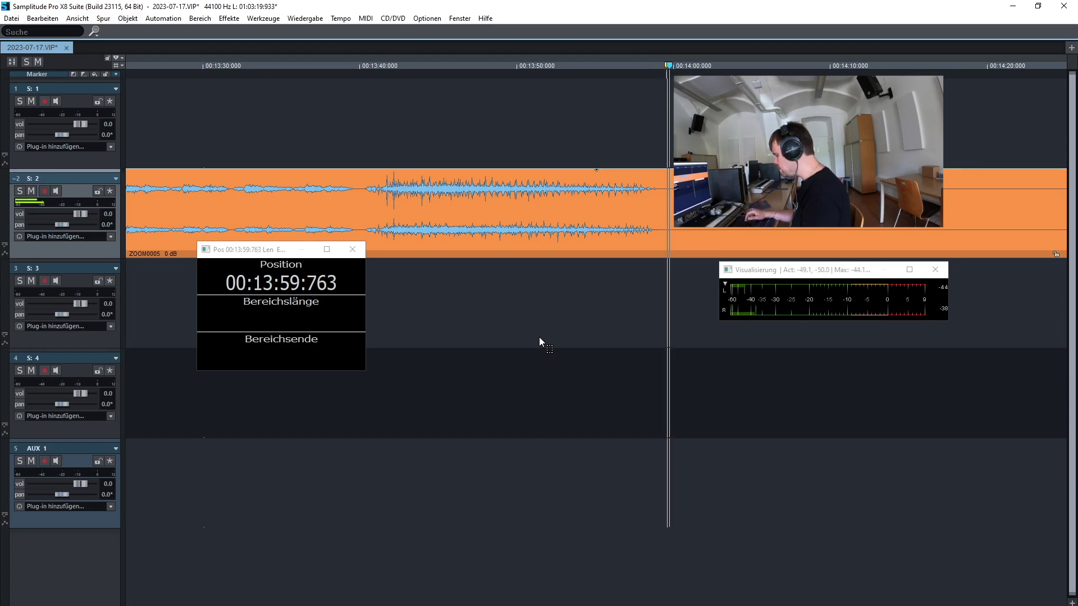
pyautogui.press('space')
pyautogui.press('space')
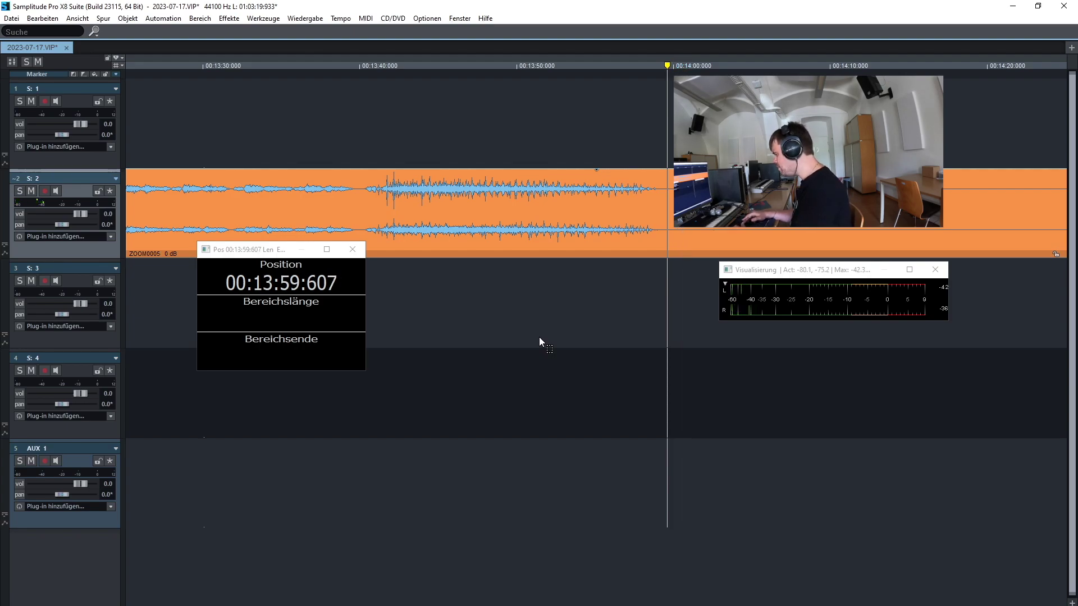
pyautogui.press('t')
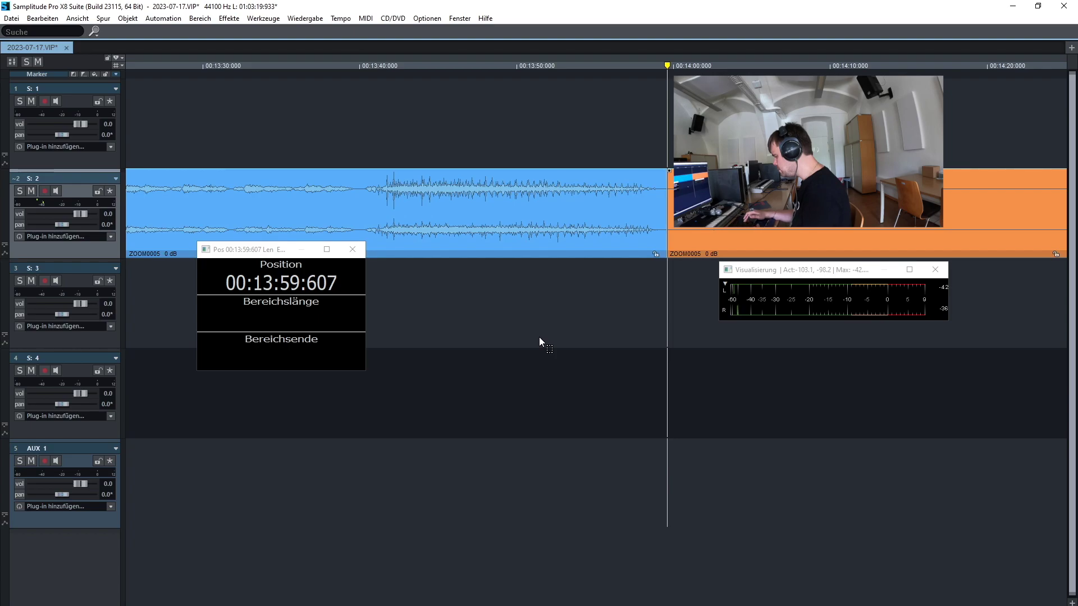
# Audition the quiet audio after the split and set track 2's volume to 12 dB at about 00:14:24.
pyautogui.press('space')
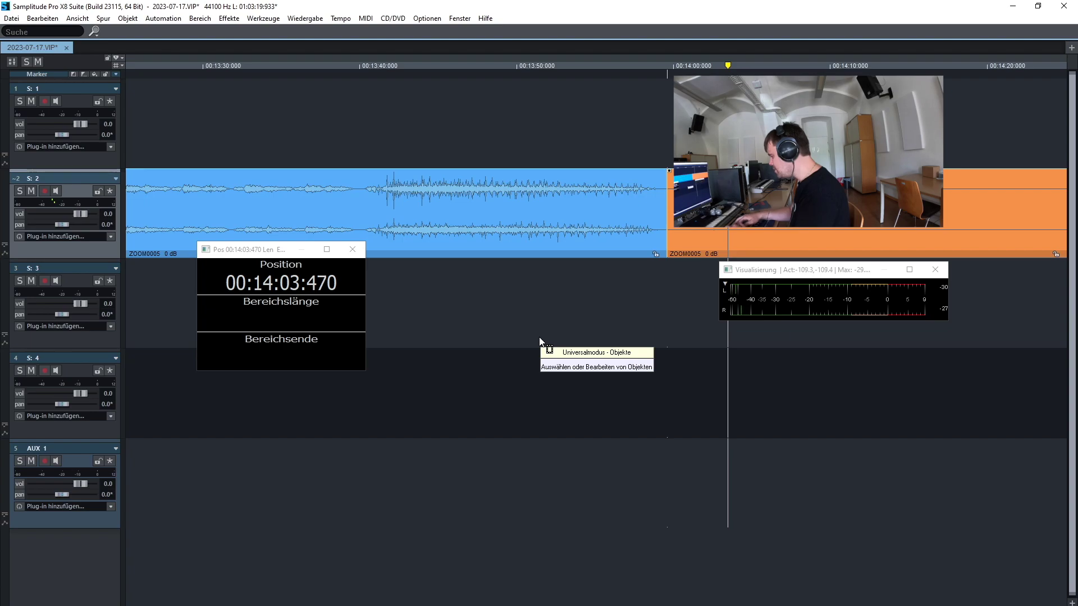
pyautogui.press('Right')
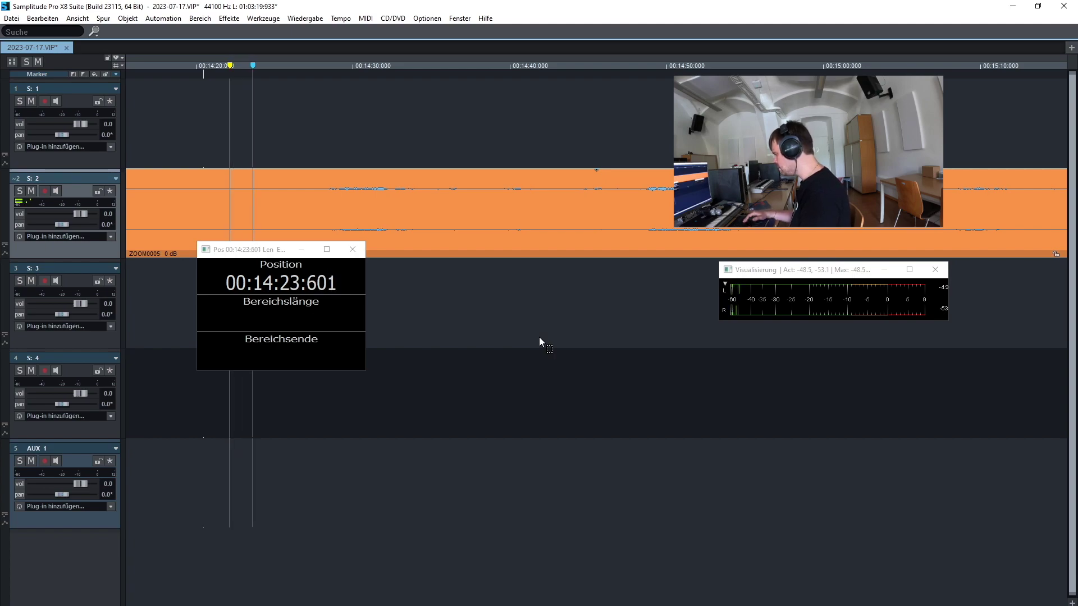
pyautogui.press('space')
pyautogui.press('space')
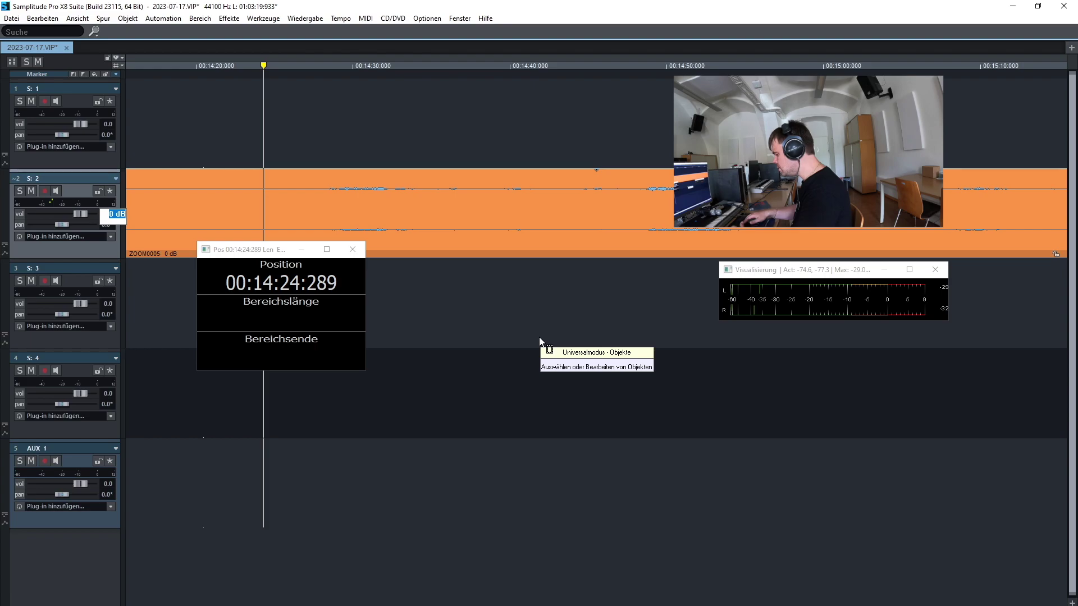
pyautogui.press('Return')
pyautogui.press('space')
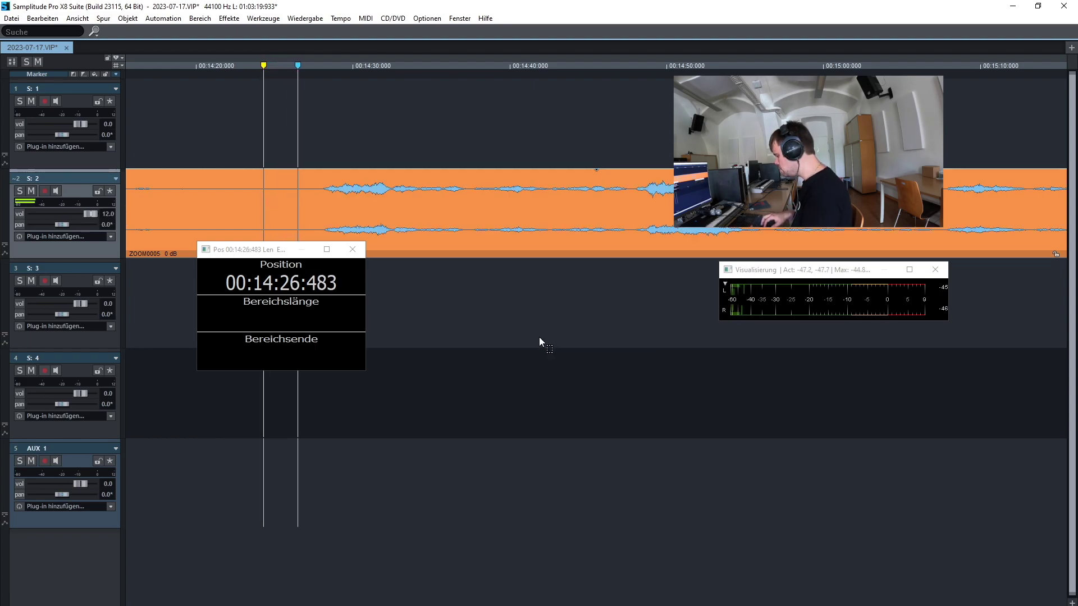
# Audition the quiet audio on track 2 from about 00:14:24 to locate where the next passage should begin.
pyautogui.press('space')
pyautogui.press('space')
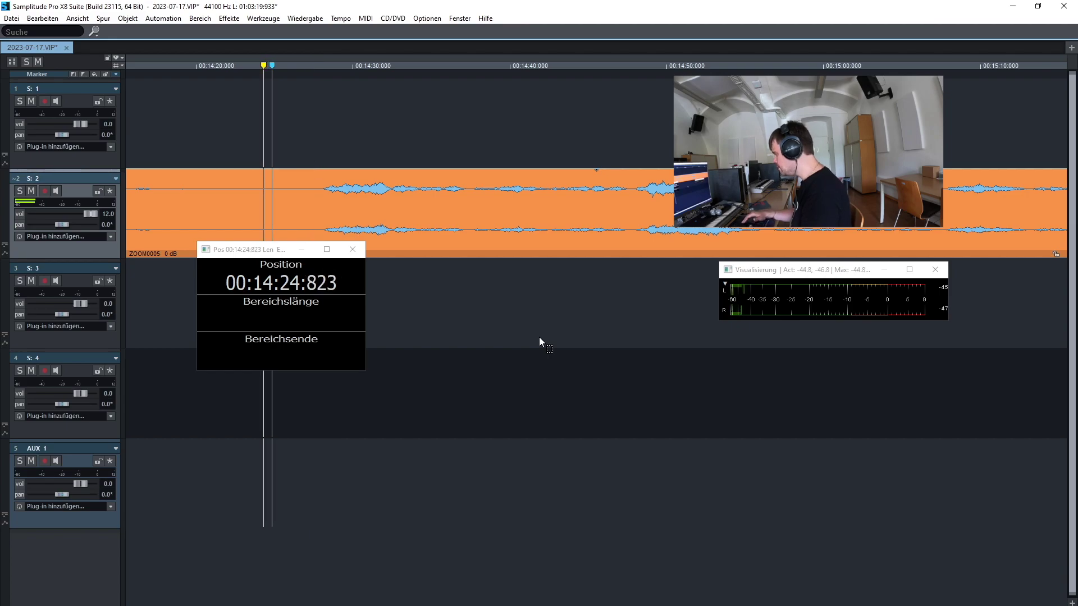
pyautogui.press('space')
pyautogui.press('space')
pyautogui.press('space')
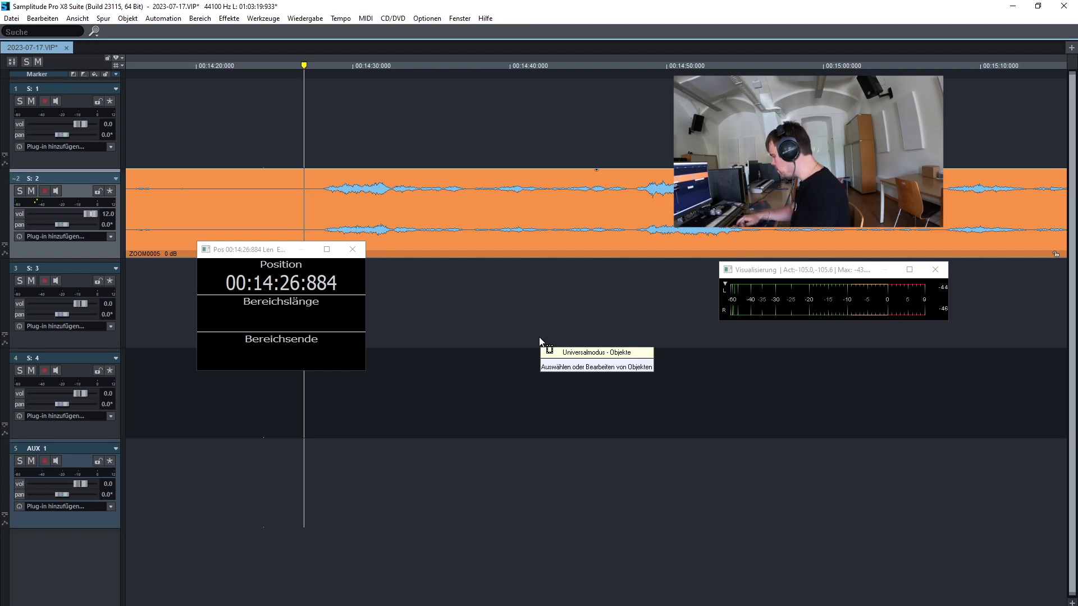
pyautogui.press('Left')
pyautogui.press('space')
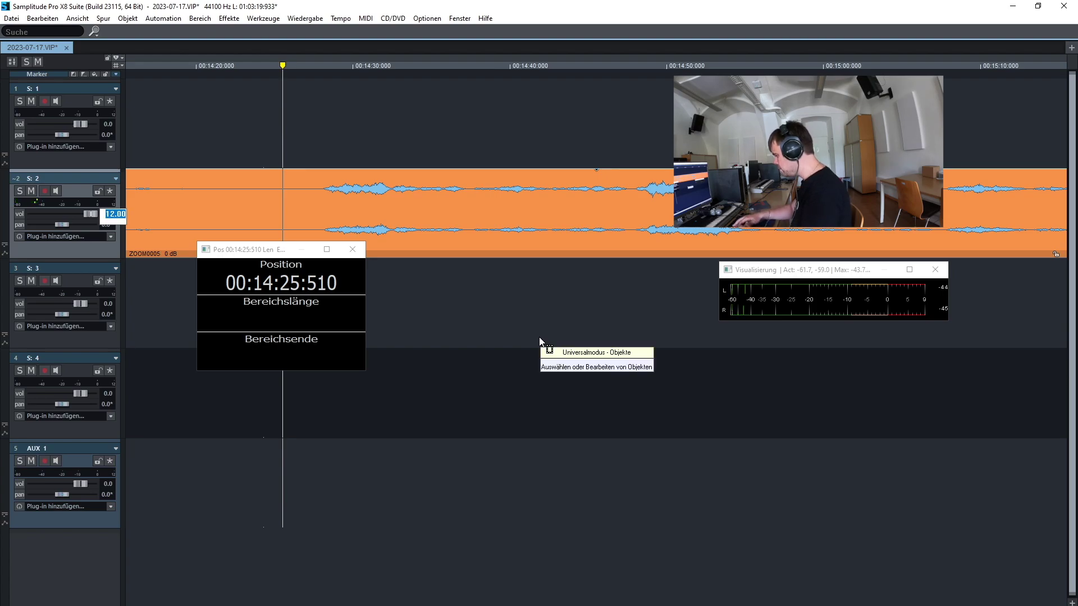
# Reset track 2's volume to 0 dB and split its ZOOM0005 object at 00:14:25:510.
pyautogui.press('Return')
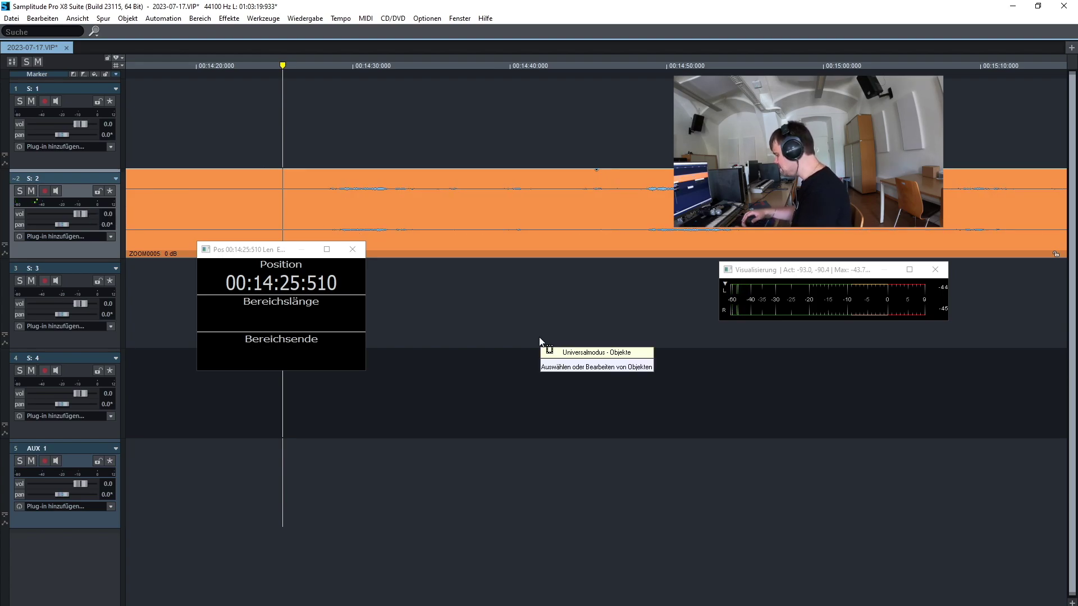
pyautogui.press('t')
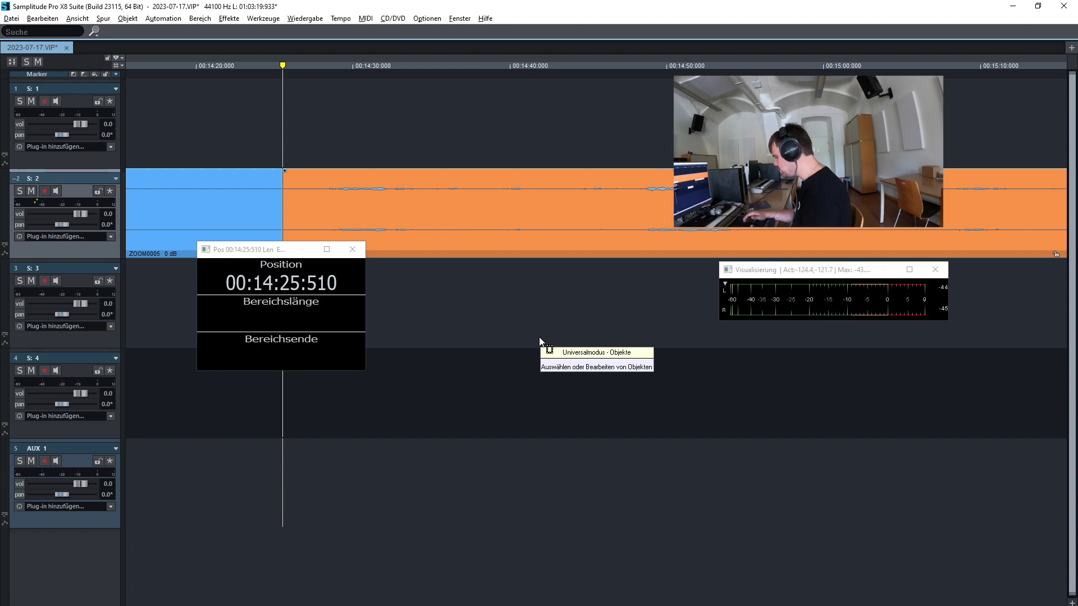
pyautogui.press('space')
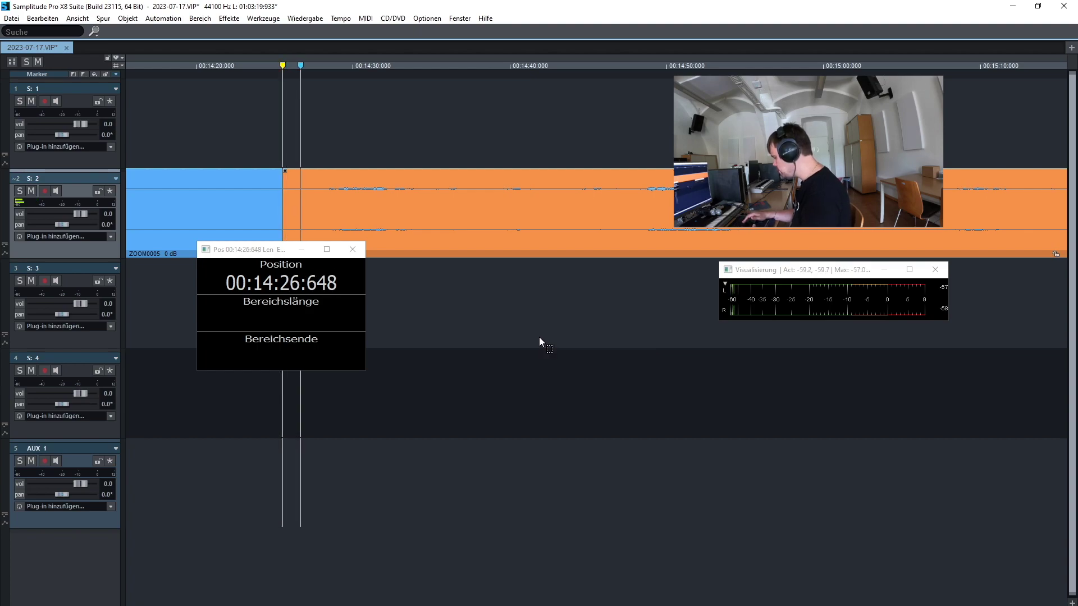
pyautogui.press('space')
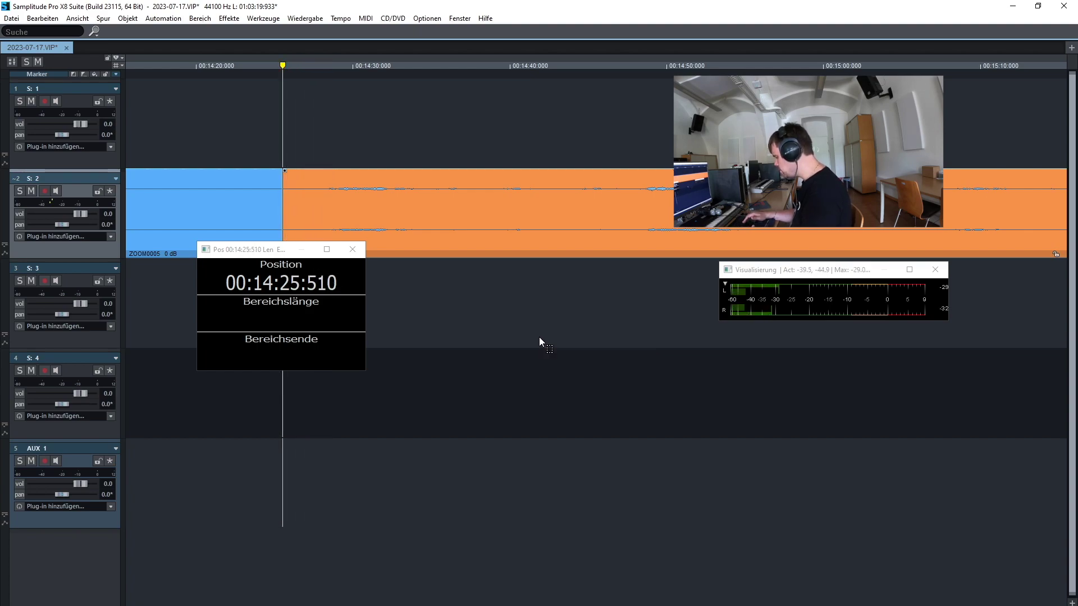
# Audition track 2's audio around the object boundaries, including the start of the object after the 00:14:25:510 split.
pyautogui.hotkey('shift', 'Tab')
pyautogui.press('space')
pyautogui.press('space')
pyautogui.press('Tab')
pyautogui.press('space')
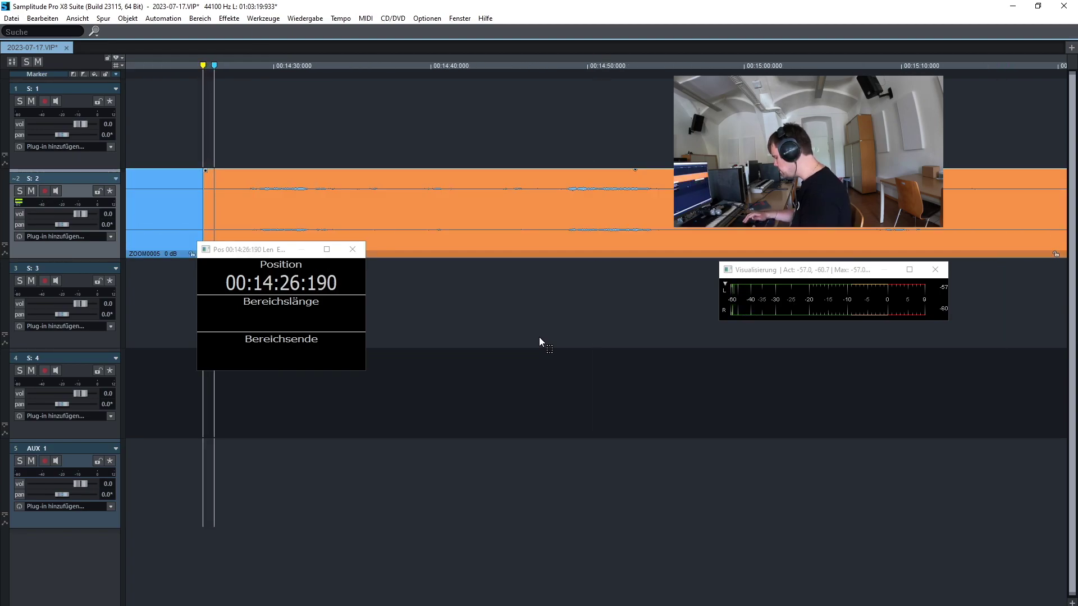
pyautogui.press('space')
pyautogui.press('space')
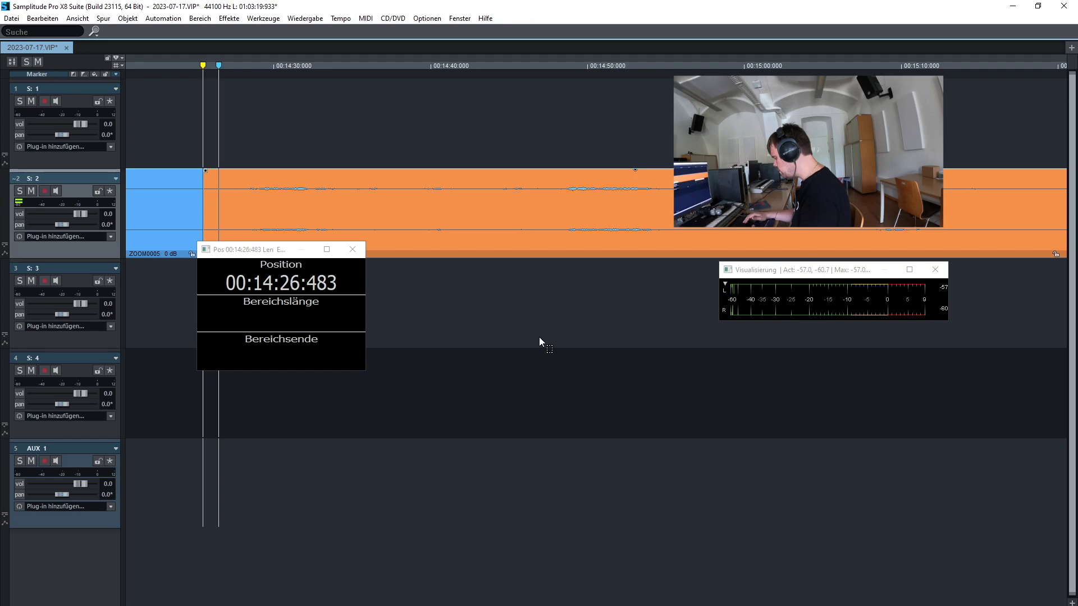
pyautogui.press('space')
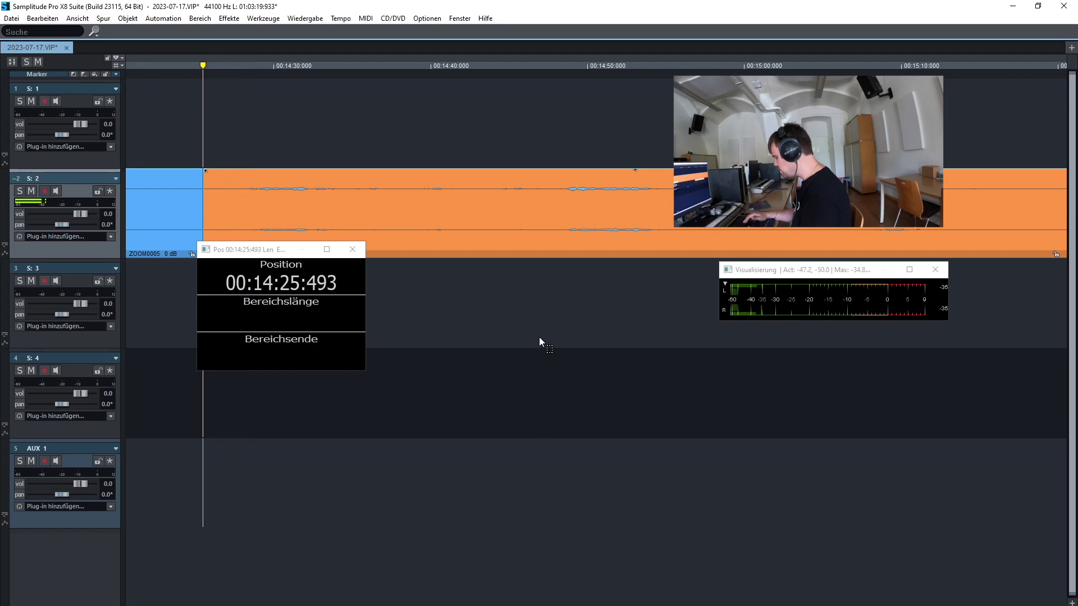
# Delete the quiet object between the two splits on track 2, from 00:13:59:589 to 00:14:25:528, closing the gap.
pyautogui.press('Left')
pyautogui.hotkey('shift', 'Tab')
pyautogui.press('space')
pyautogui.press('space')
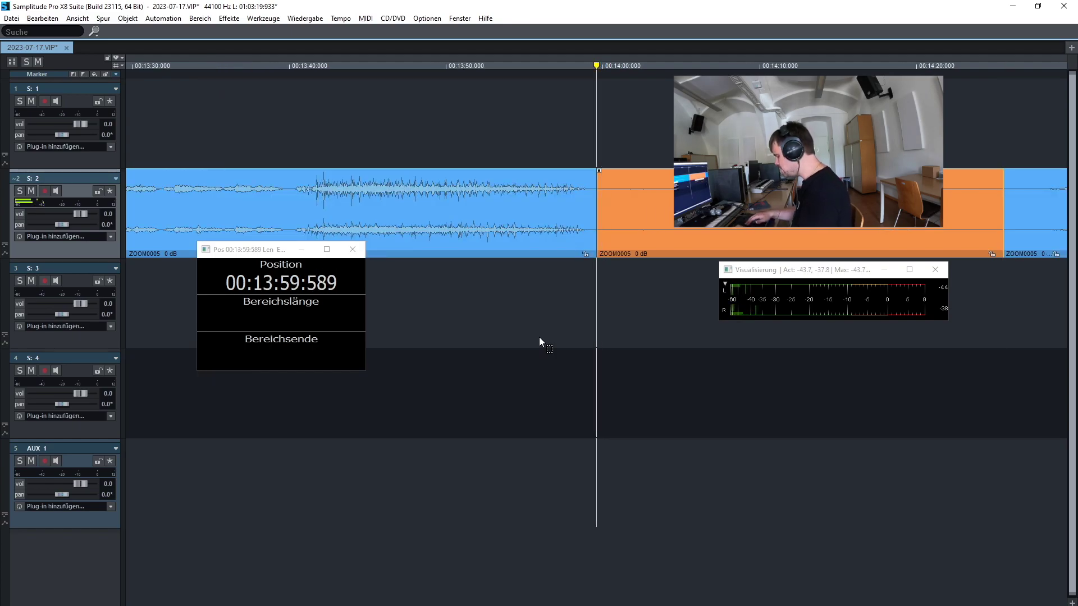
pyautogui.hotkey('ctrl', 'shift', 'r')
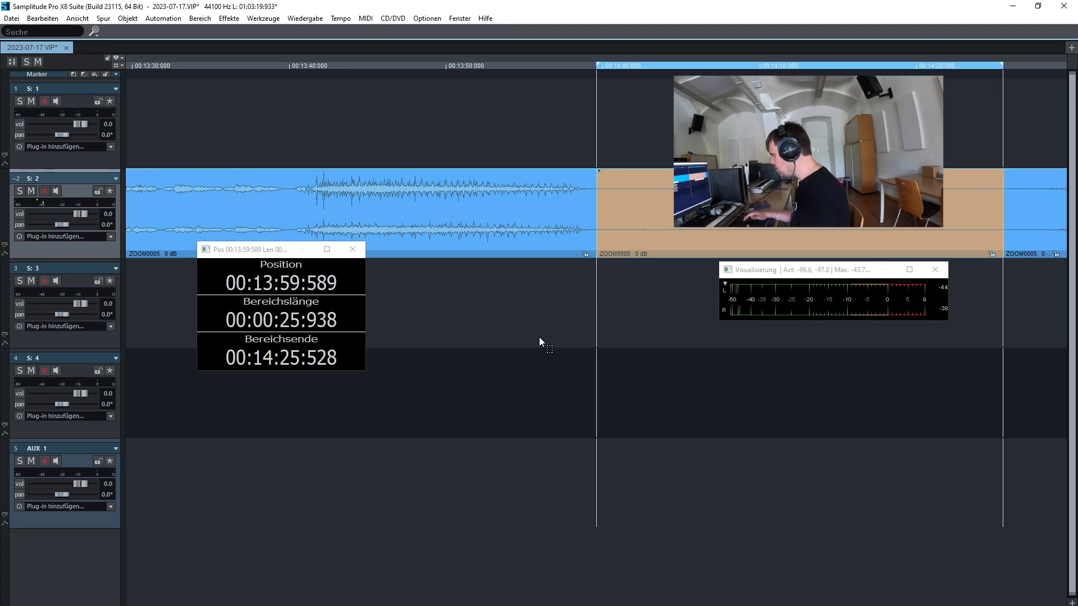
pyautogui.press('Delete')
# Audition the new join between the two ZOOM0005 objects on track 2 at 00:13:59:589.
pyautogui.press('space')
pyautogui.press('space')
pyautogui.press('Tab')
pyautogui.press('space')
pyautogui.press('space')
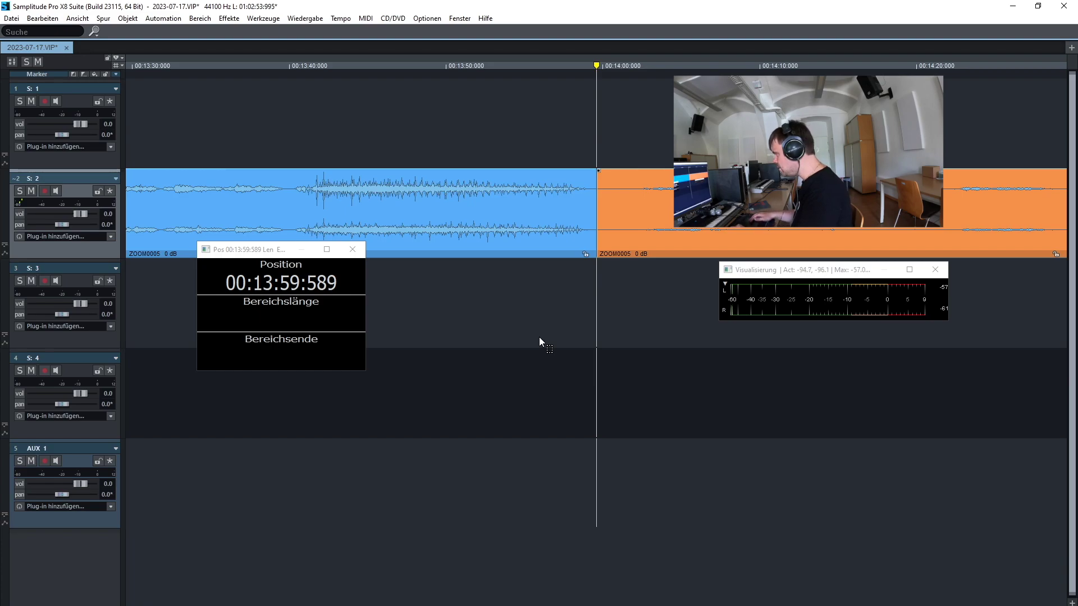
pyautogui.press('space')
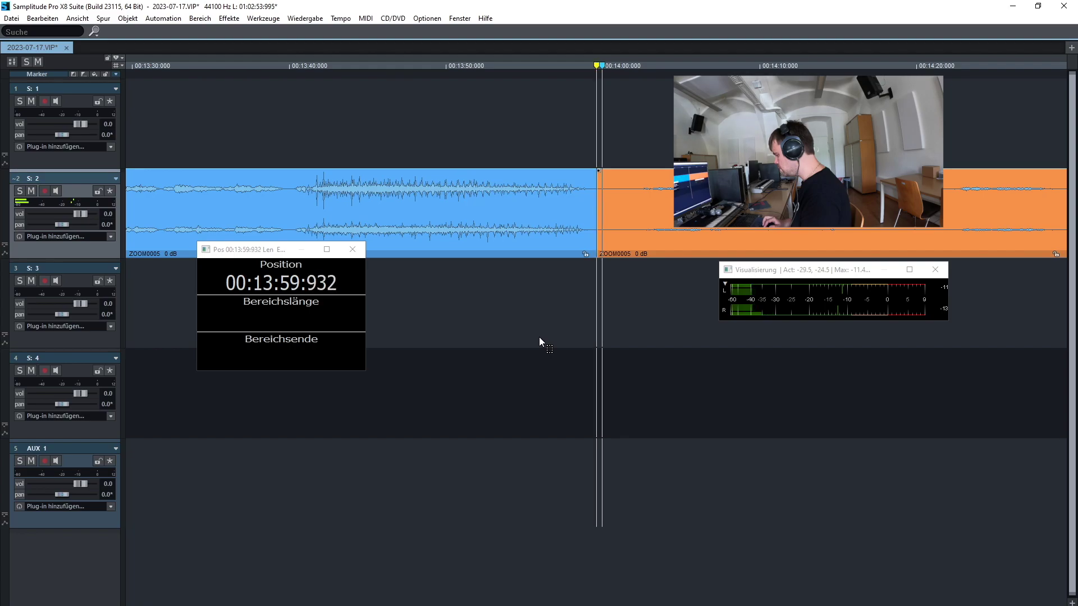
pyautogui.press('space')
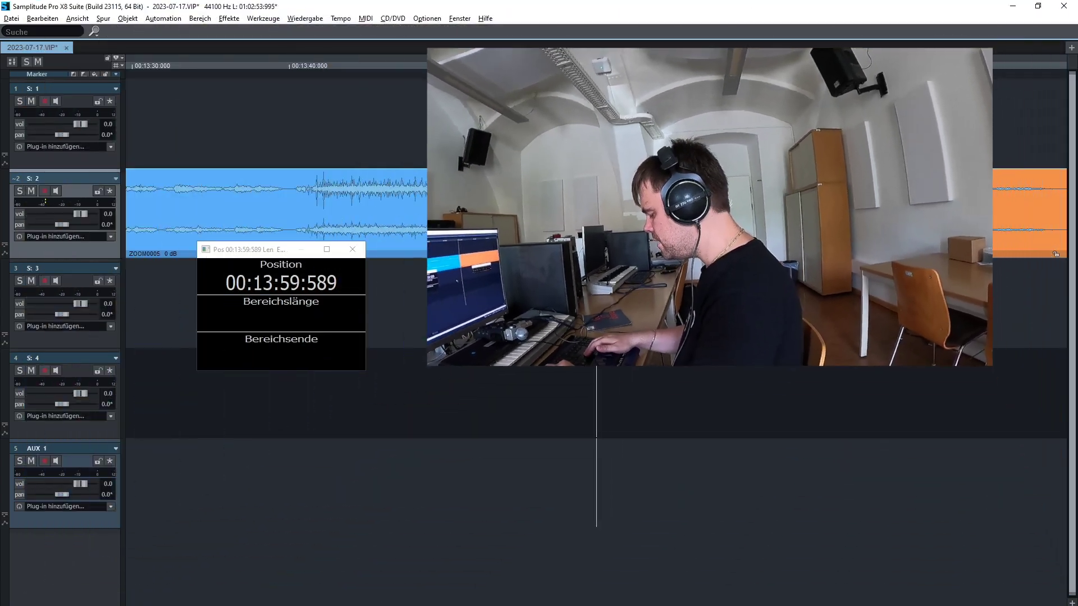
# Move the ZOOM0005 object after the join from track 2 to track 1, starting at 00:13:57:589, and audition the overlap.
pyautogui.press('Delete')
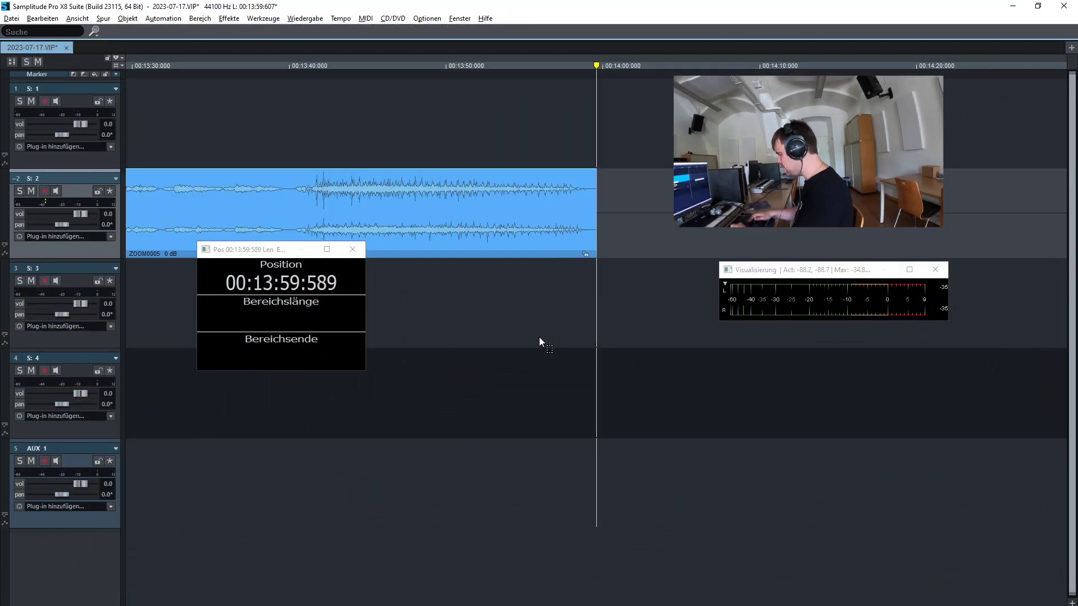
pyautogui.press('Up')
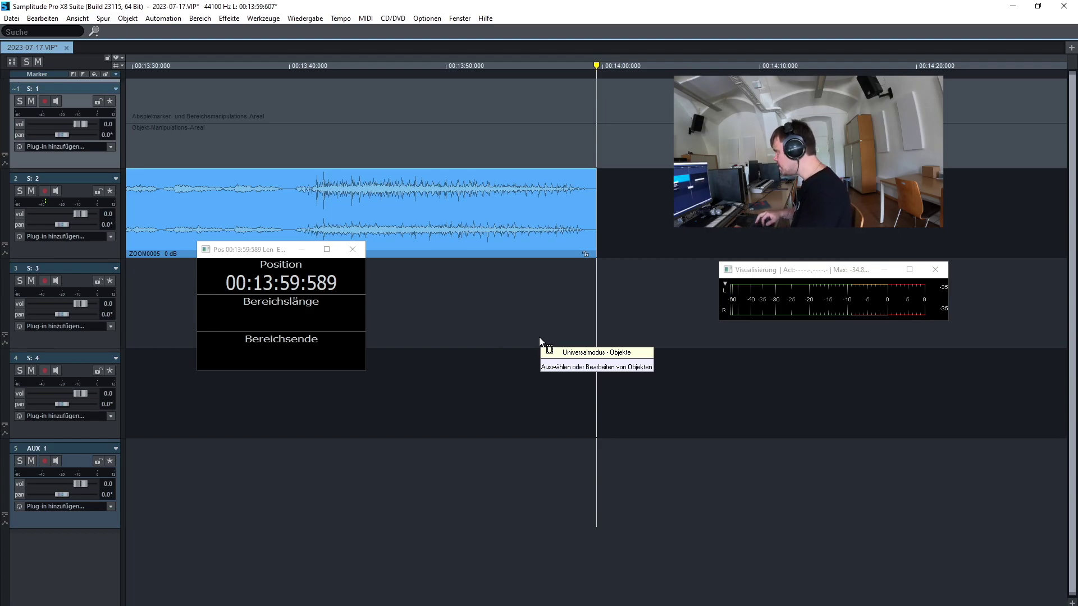
pyautogui.press('Left')
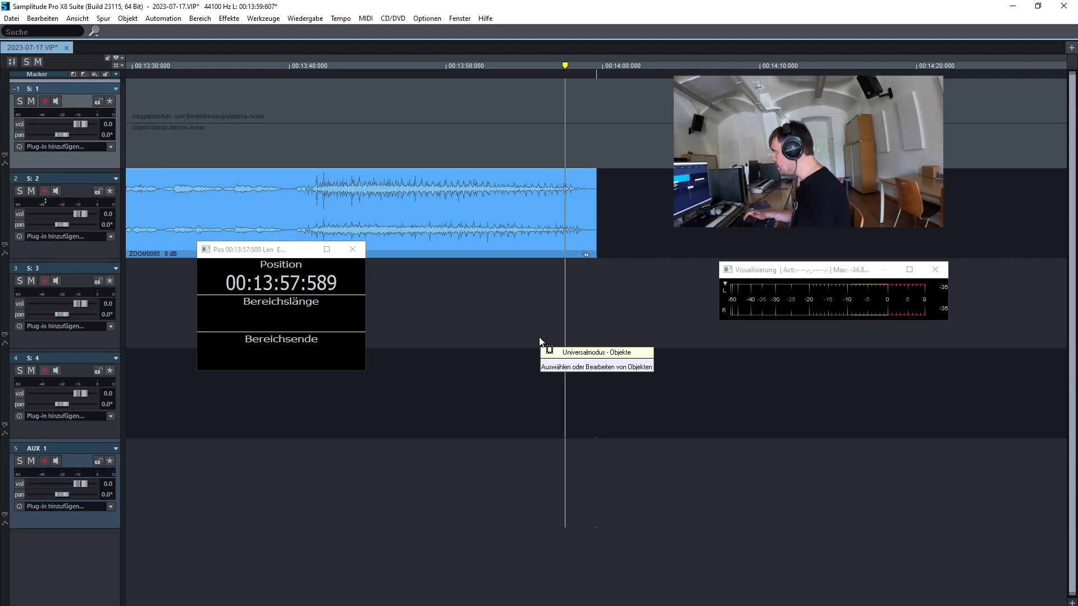
pyautogui.hotkey('ctrl', 'v')
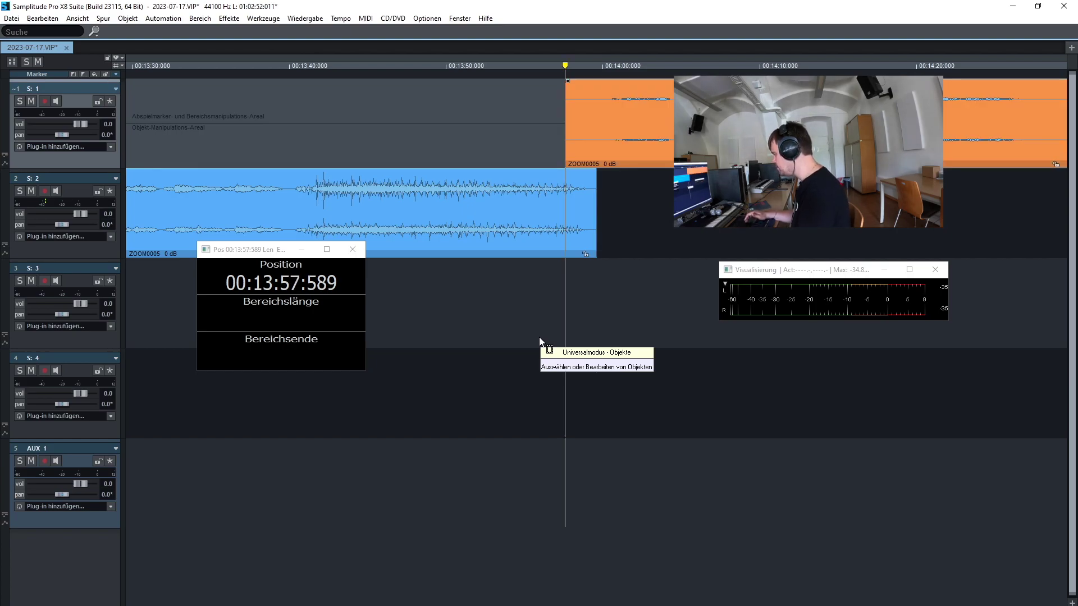
pyautogui.press('space')
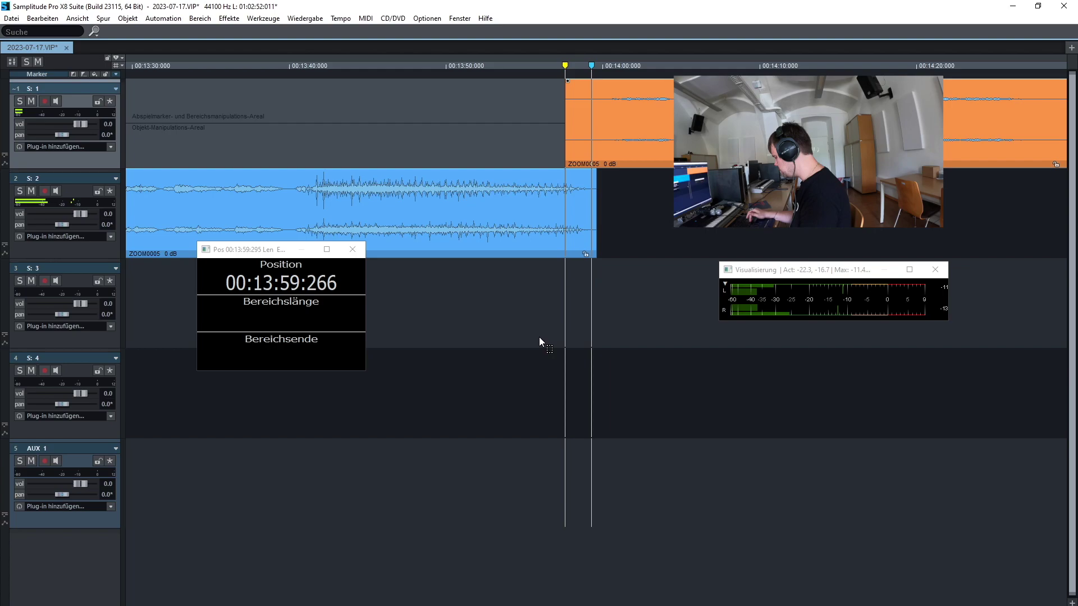
pyautogui.press('space')
# Set the fade-out of track 2's ZOOM0005 object to 4000 ms in the object editor and audition the transition.
pyautogui.press('Down')
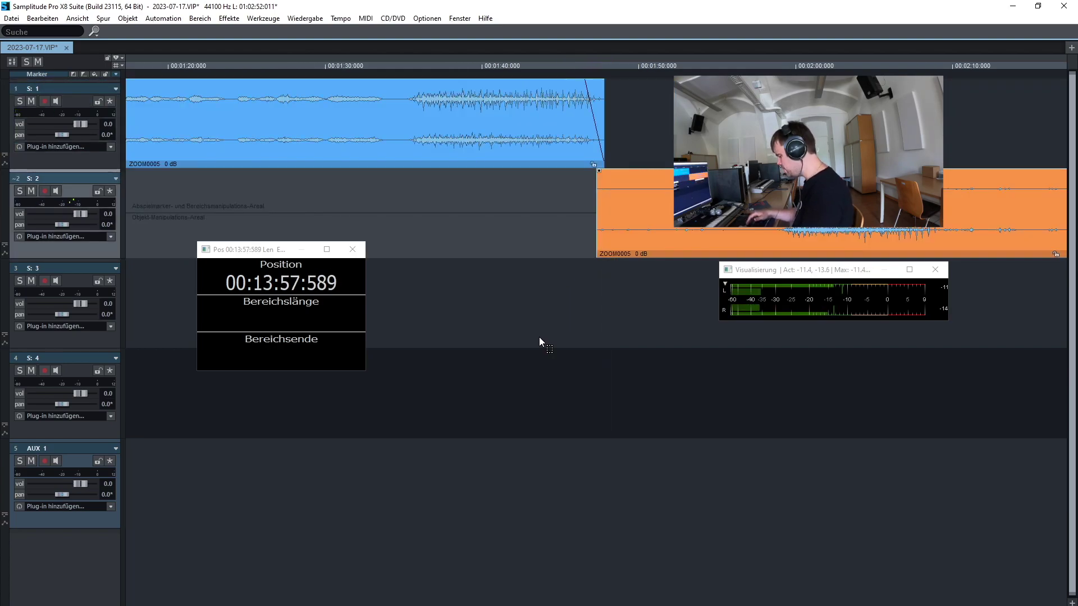
pyautogui.hotkey('ctrl', 'o')
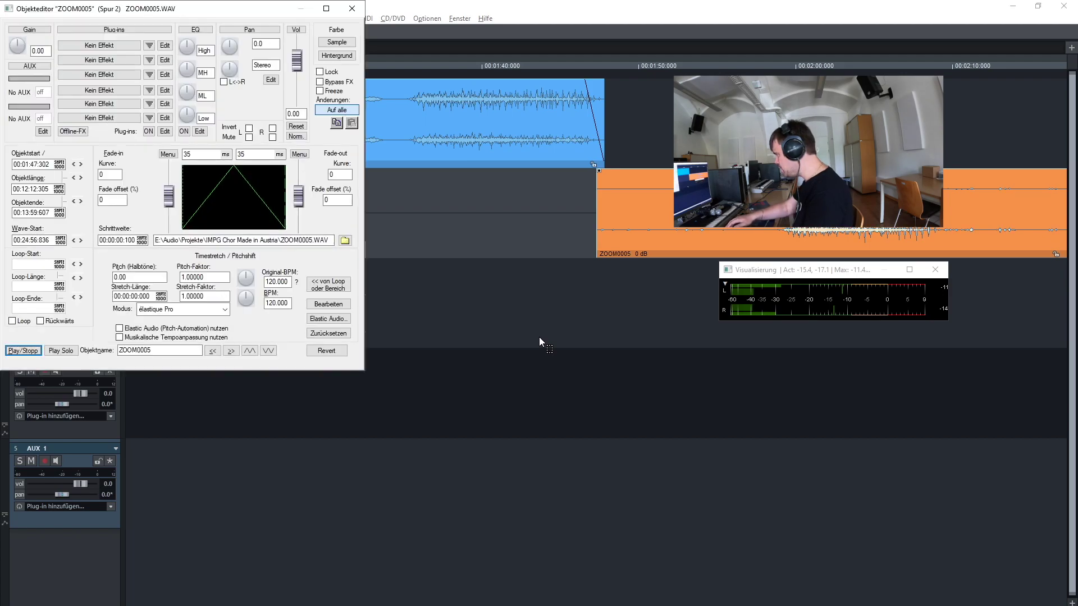
pyautogui.press('Tab')
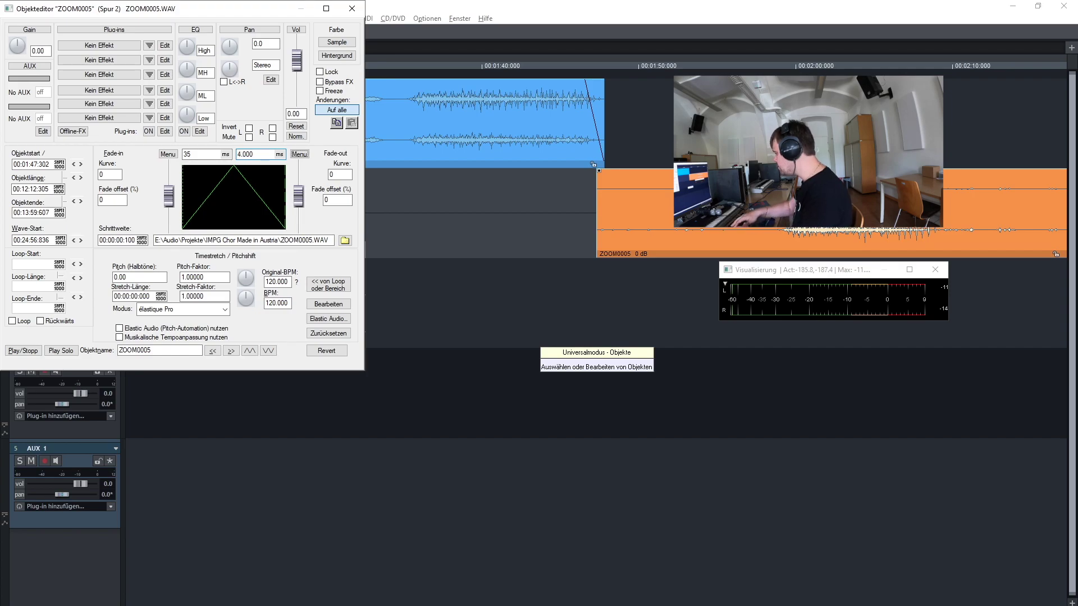
pyautogui.press('Escape')
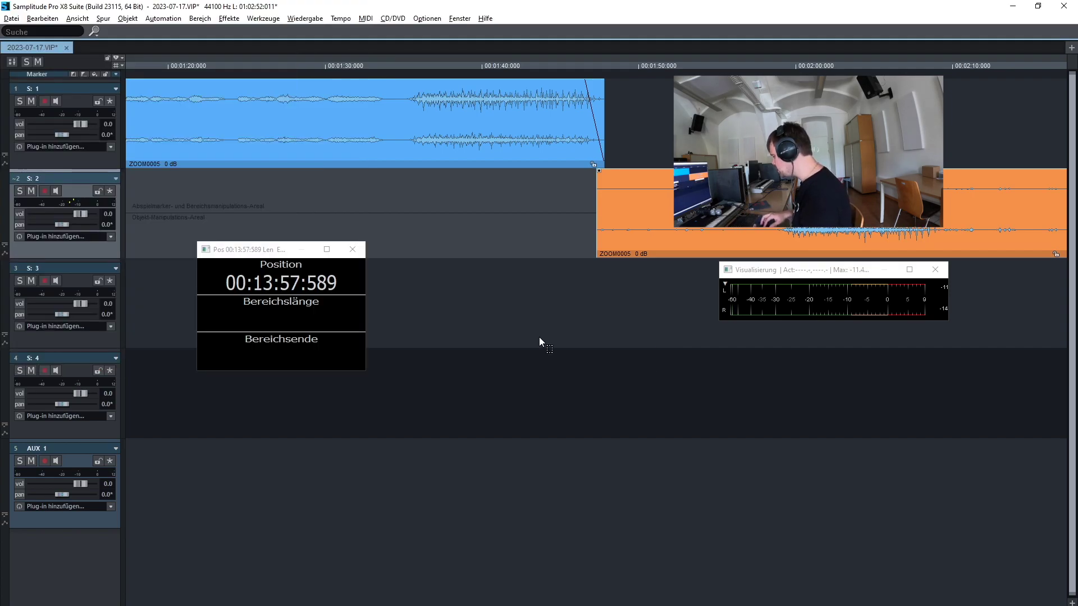
pyautogui.press('space')
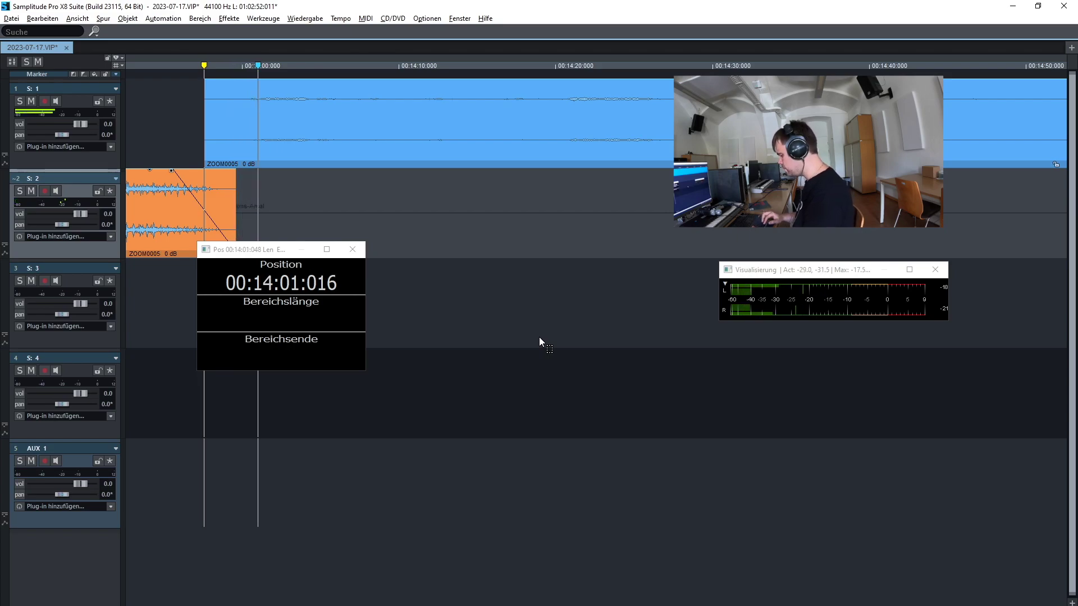
pyautogui.press('space')
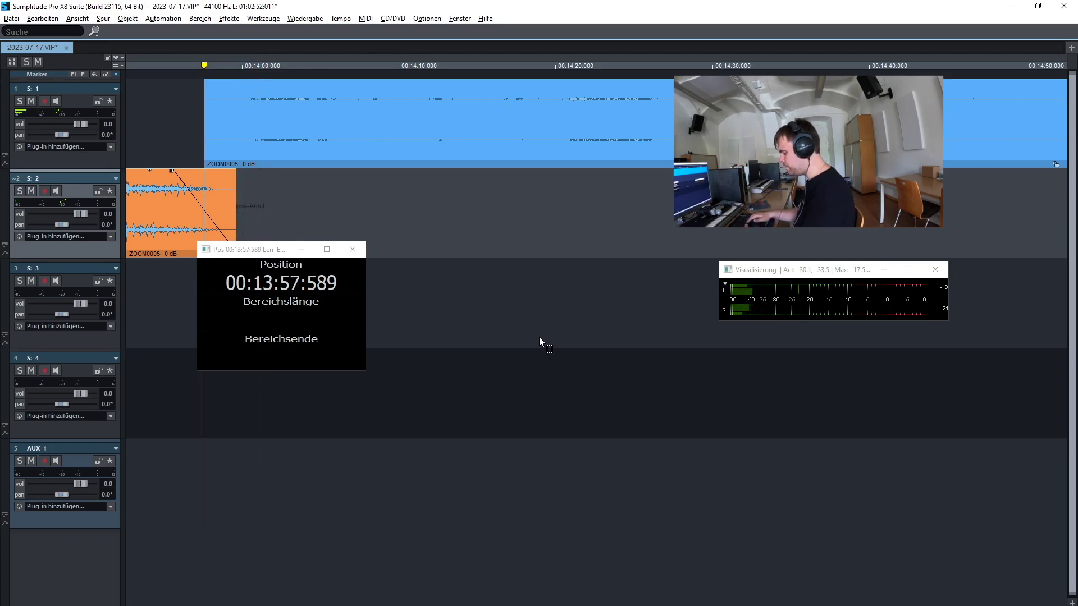
# Try raising the volume of tracks 1 and 2 to 12 dB and audition the overlap from 00:13:57:589.
pyautogui.press('Up')
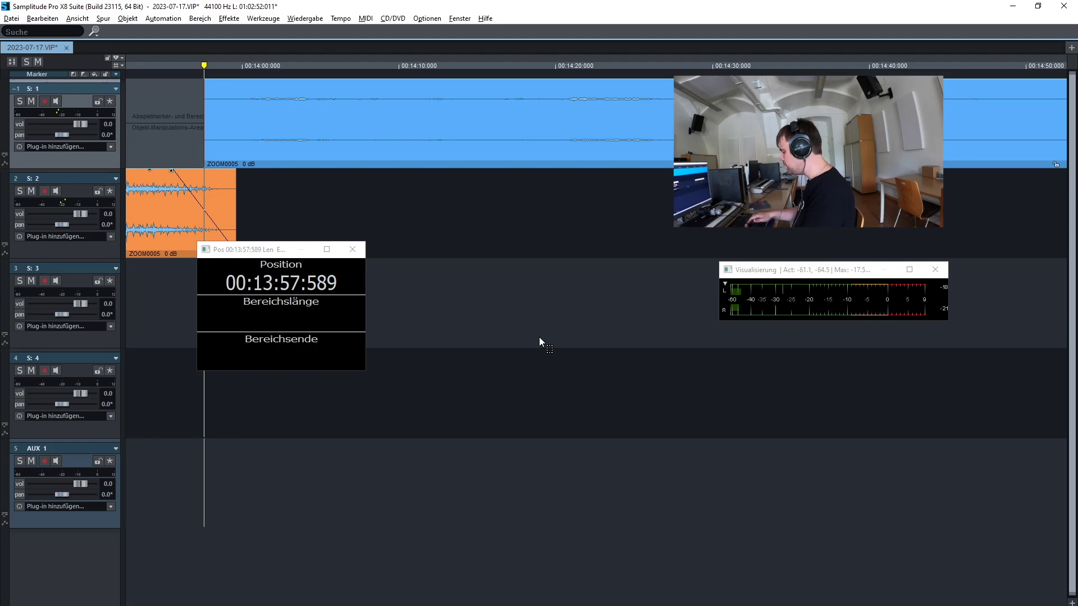
pyautogui.write('12')
pyautogui.press('Tab')
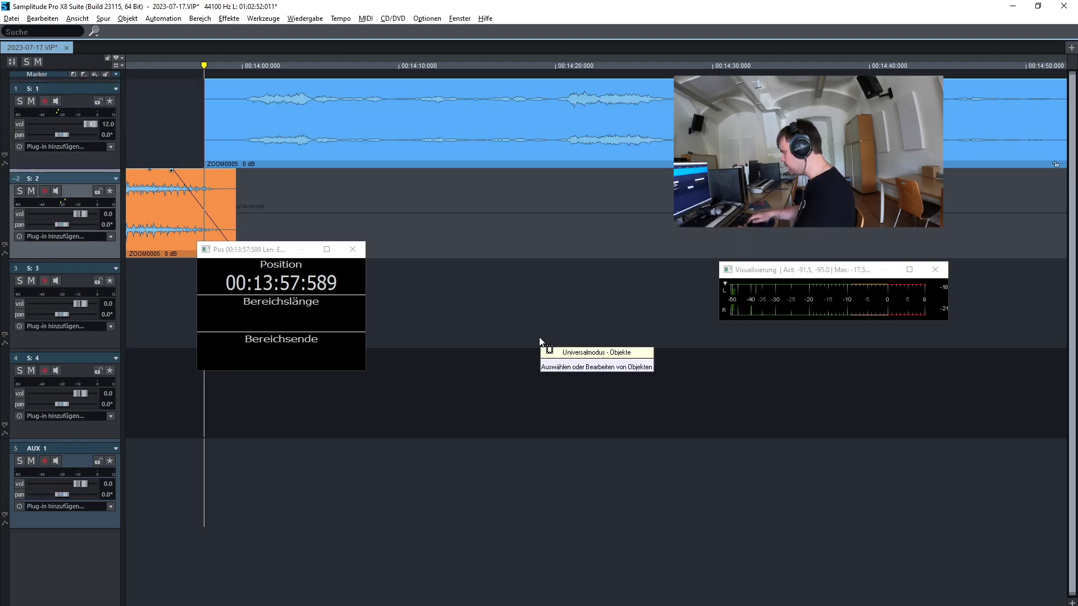
pyautogui.press('Return')
pyautogui.press('space')
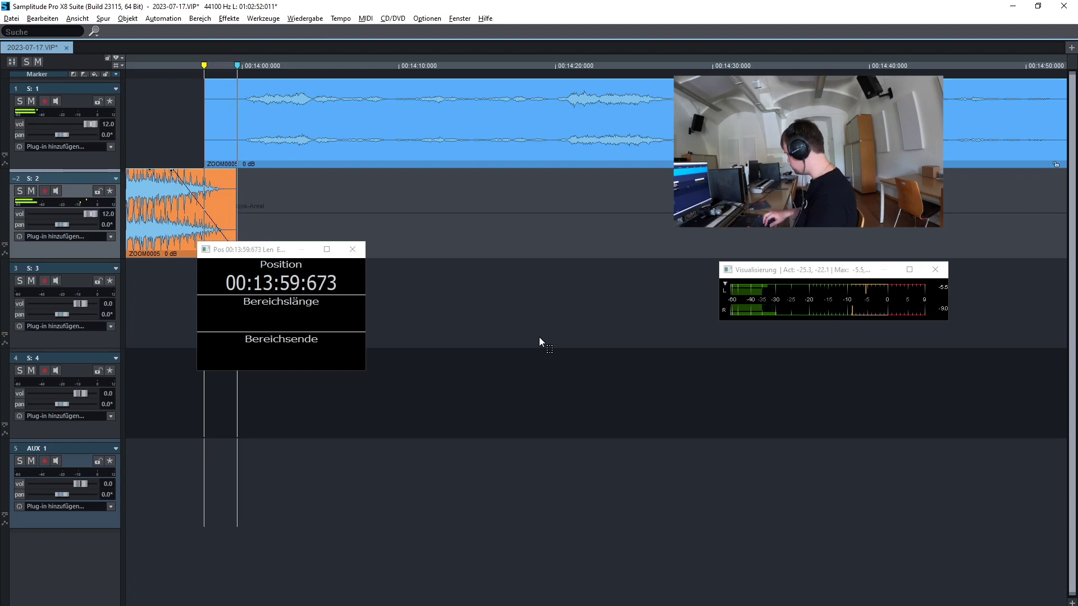
pyautogui.press('space')
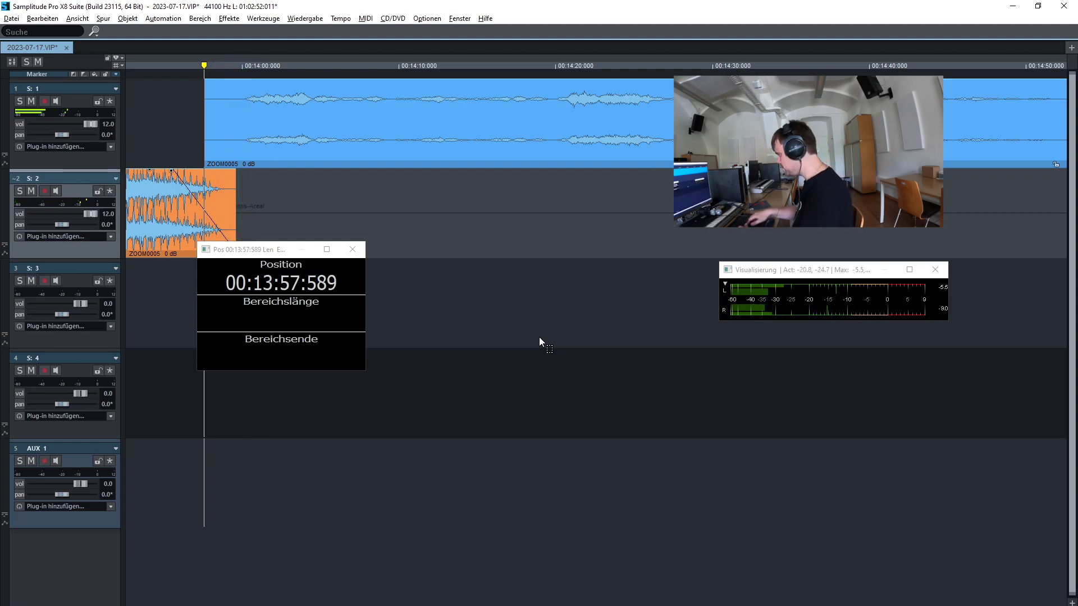
# Return the volume of tracks 1 and 2 to 0 dB.
pyautogui.hotkey('ctrl', 'z')
pyautogui.press('Tab')
pyautogui.press('Return')
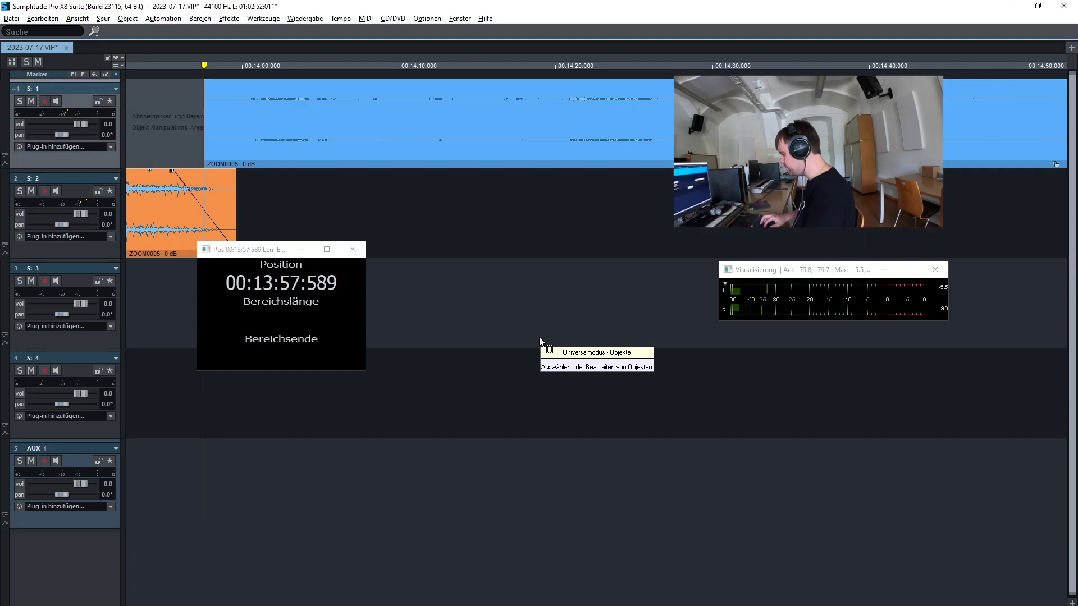
# Audition the transition from 00:13:57:589 at normal volume and select the ZOOM0005 object on track 1.
pyautogui.press('space')
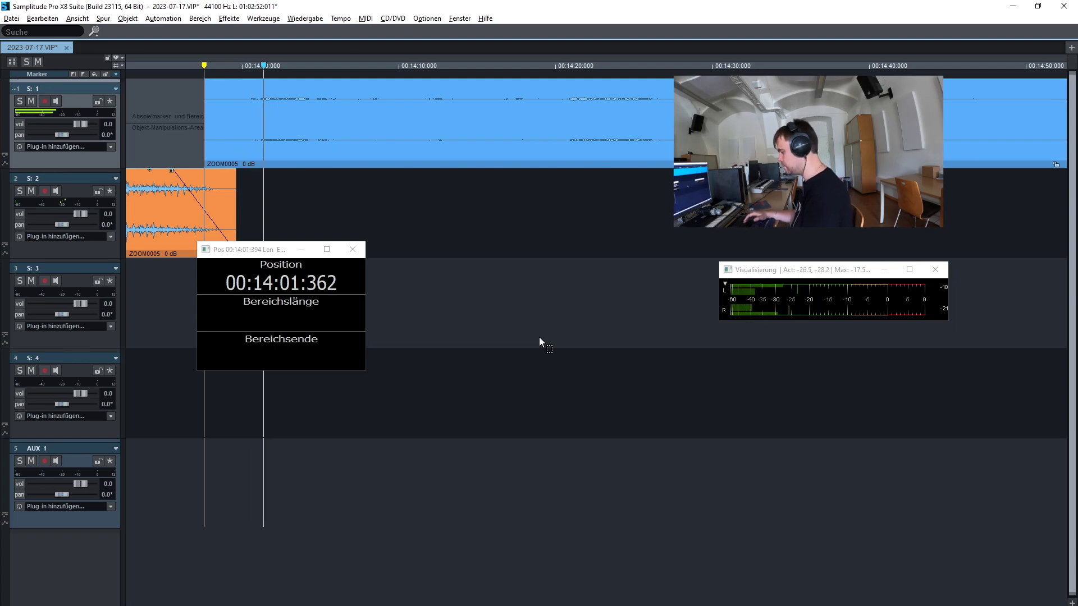
pyautogui.press('Up')
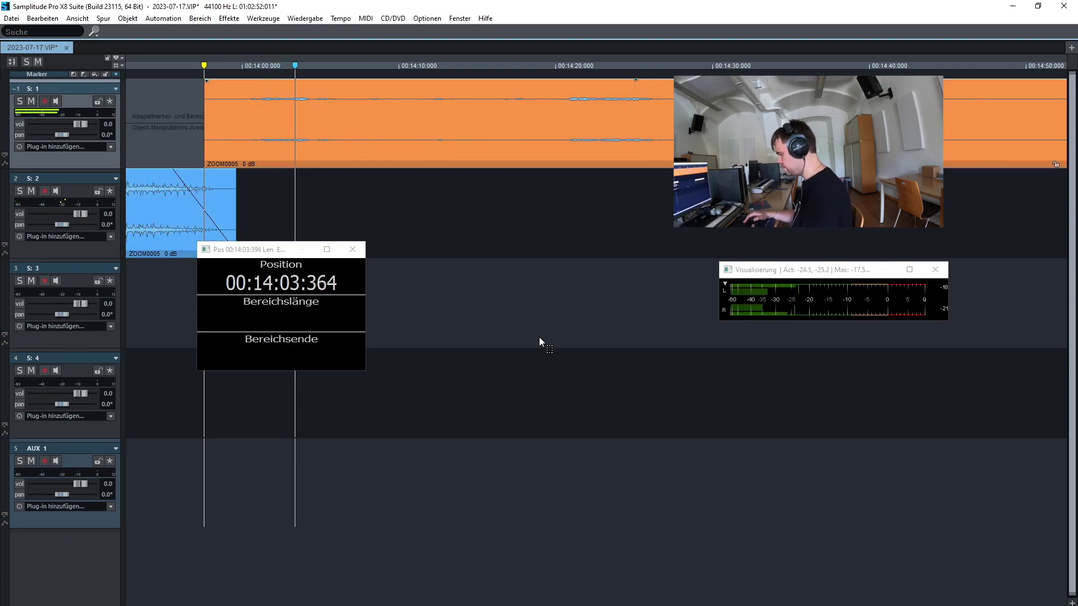